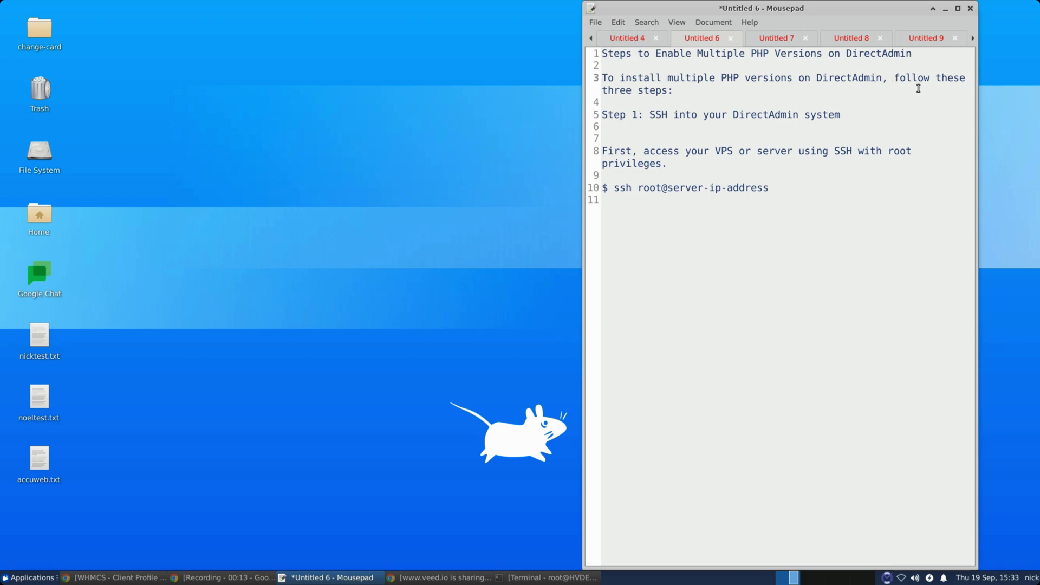
Bring the root terminal forward and show the Step 2 notes on checking installed PHP versions
click(603, 114)
click(539, 578)
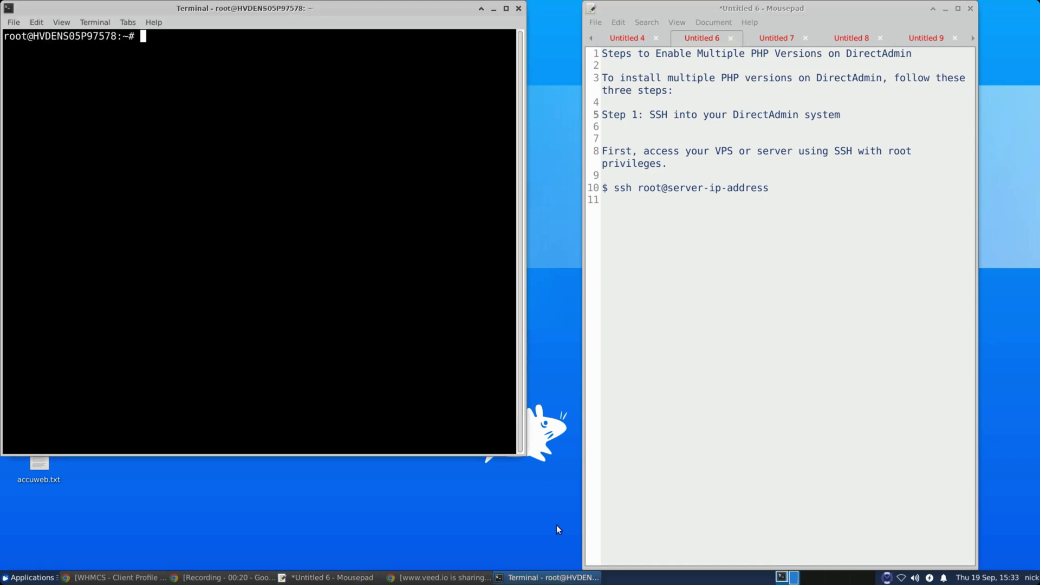
click(612, 153)
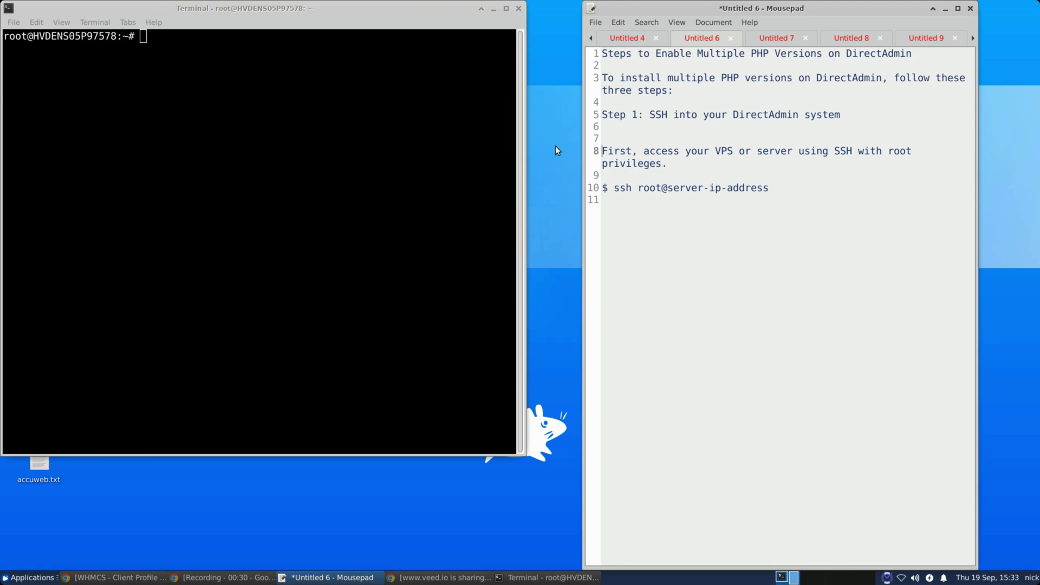
click(764, 40)
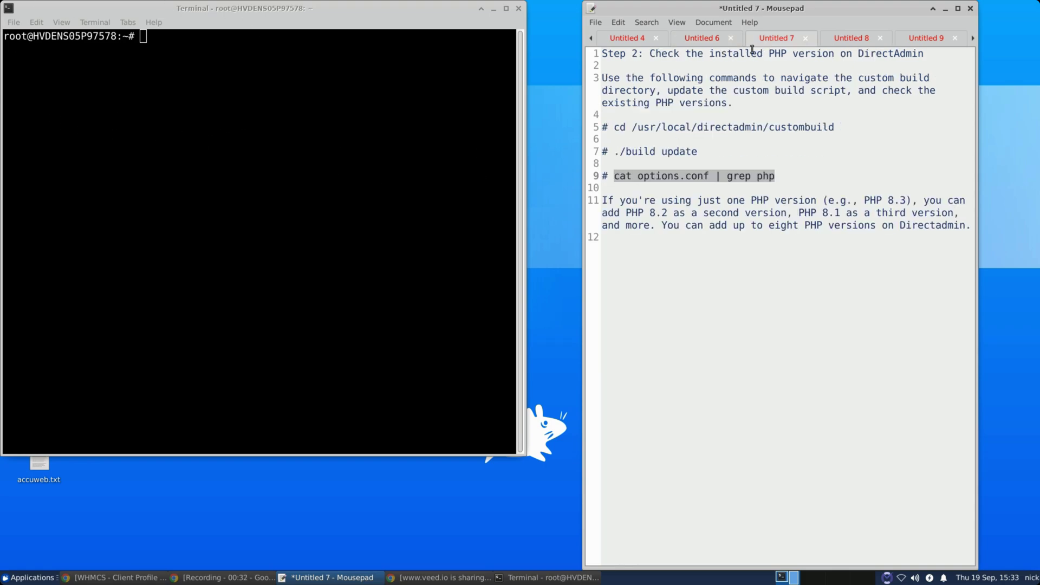
click(602, 53)
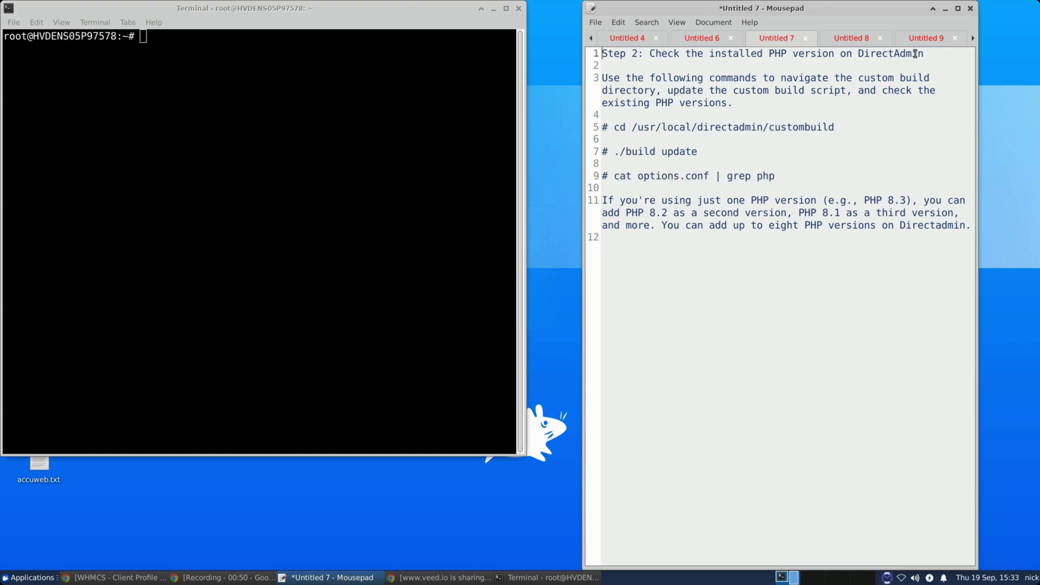
click(602, 79)
Run cd /usr/local/directadmin/custombuild pasted from the notes
drag(616, 128, 834, 128)
right_click(825, 129)
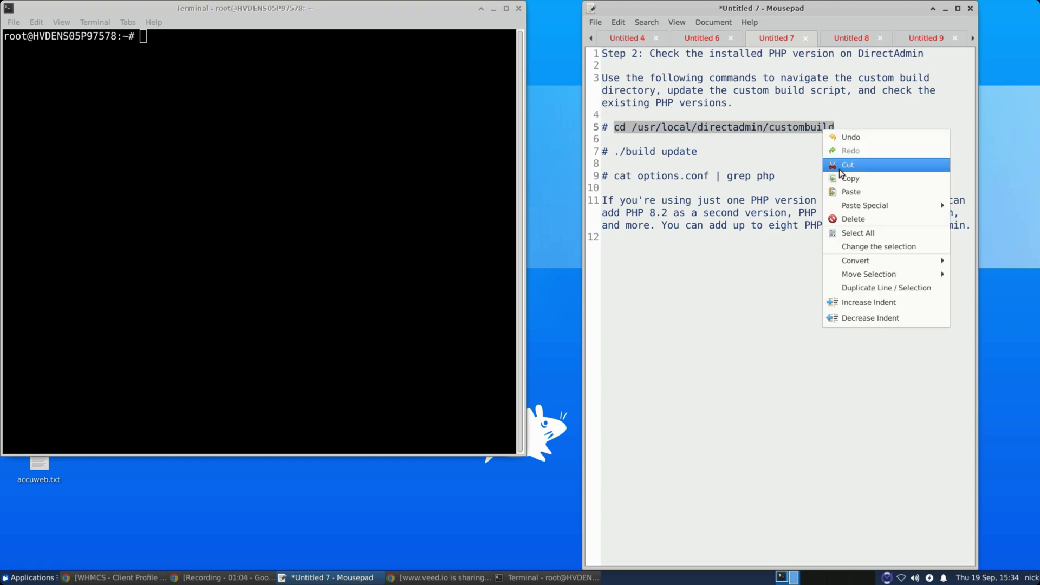
click(845, 178)
click(401, 86)
right_click(402, 87)
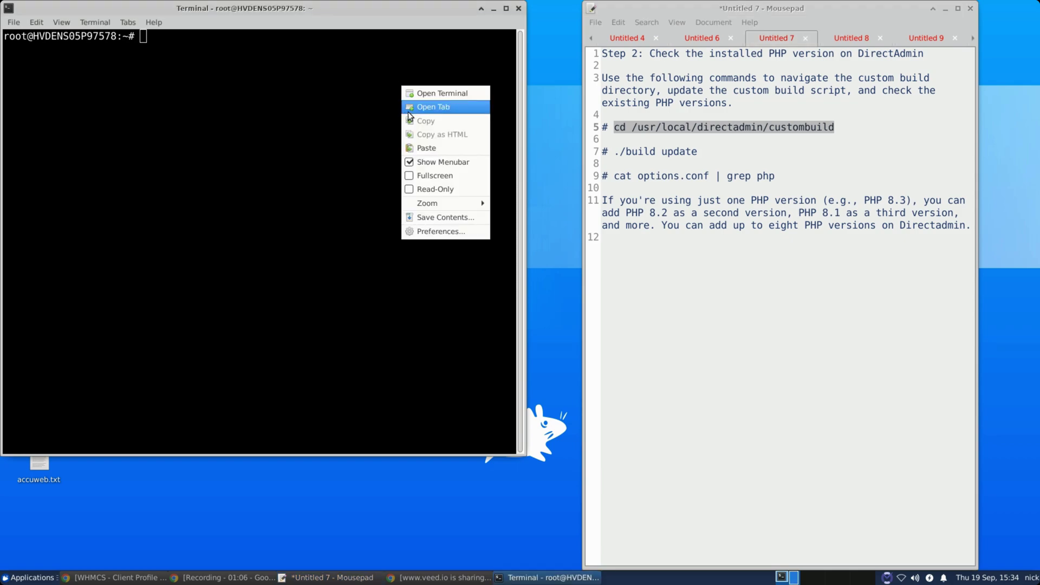
click(427, 148)
key(Return)
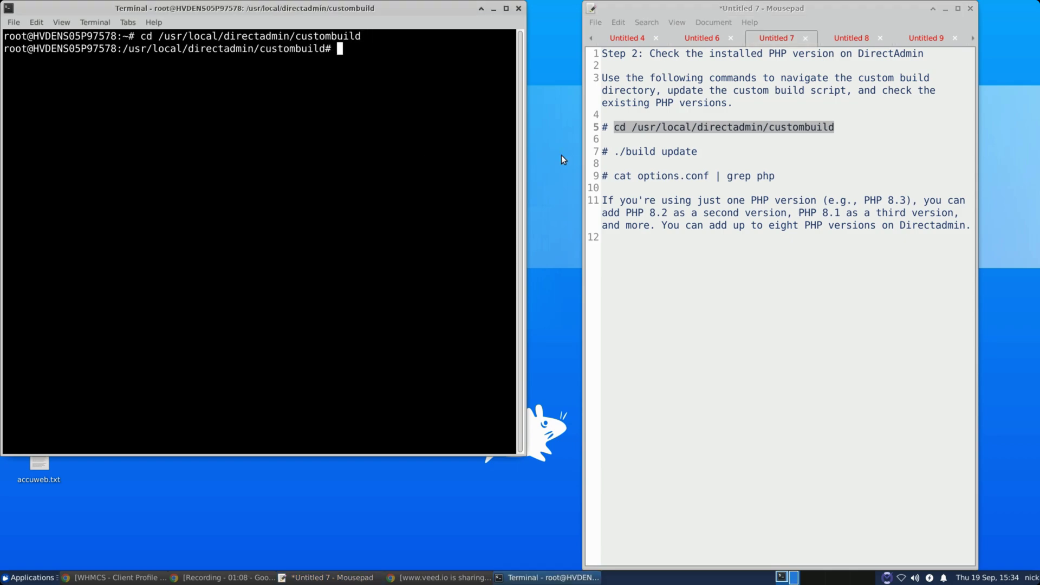
Run ./build update, which reports DirectAdmin already latest
drag(615, 152, 698, 152)
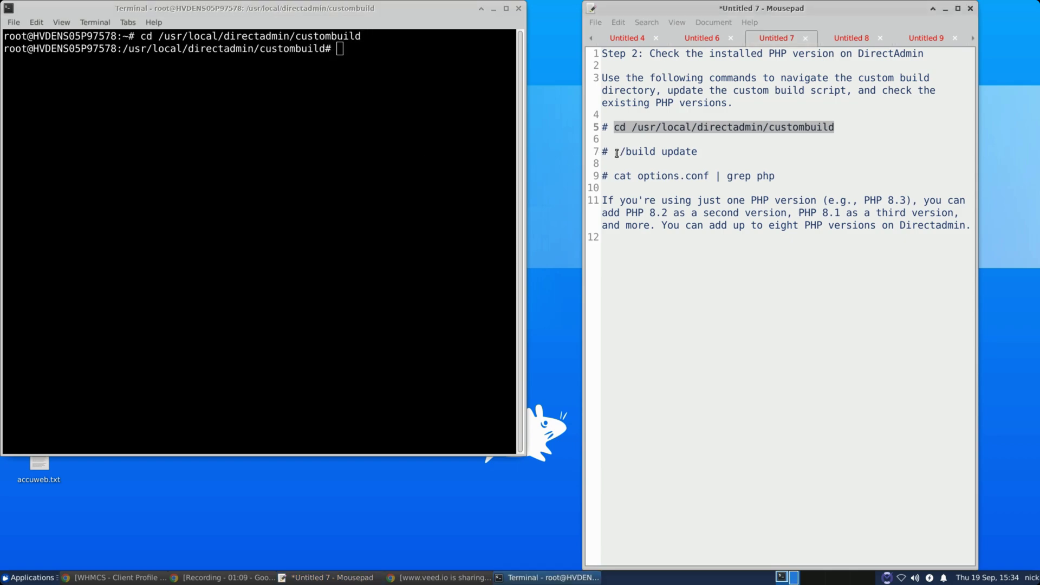
right_click(697, 153)
click(722, 204)
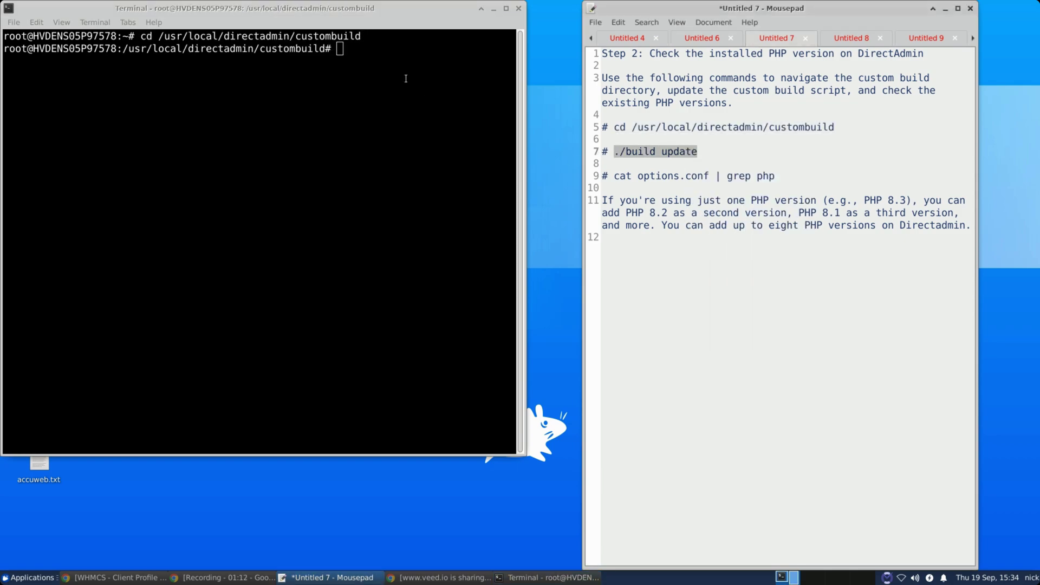
right_click(406, 78)
click(430, 140)
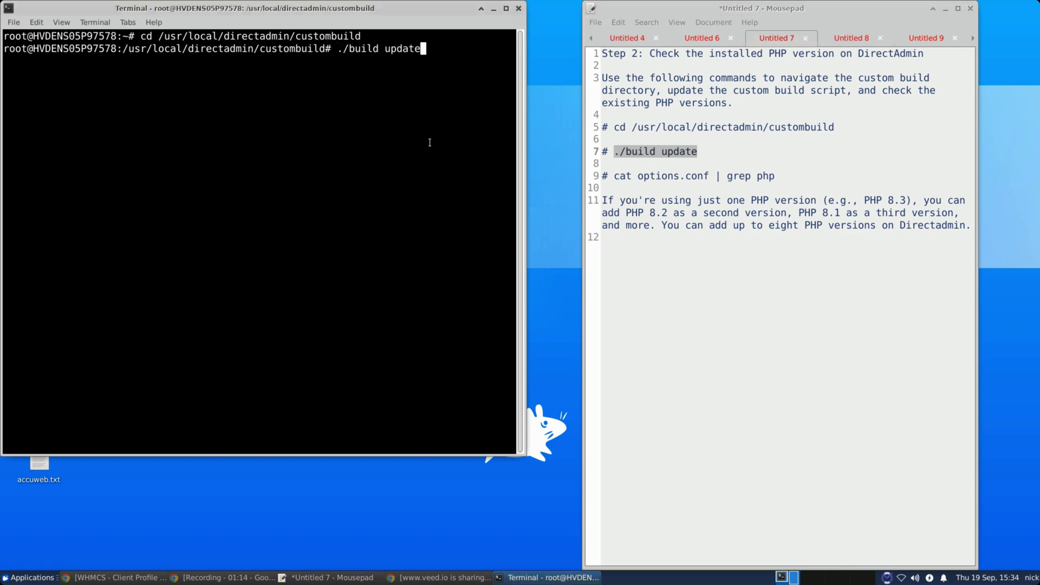
key(Return)
Run cat options.conf | grep php to list the PHP options
click(614, 178)
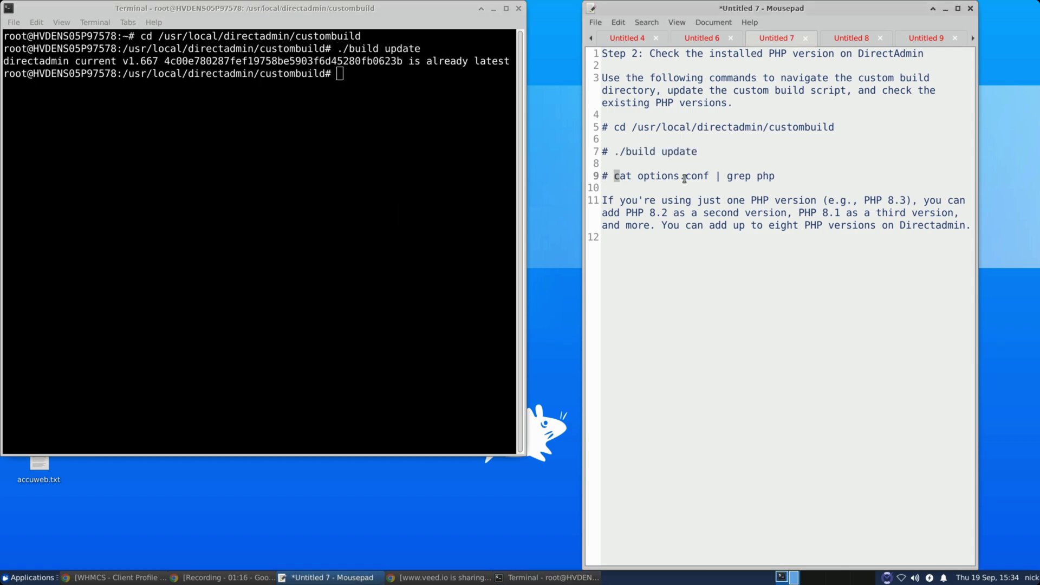
drag(685, 178, 780, 179)
right_click(738, 178)
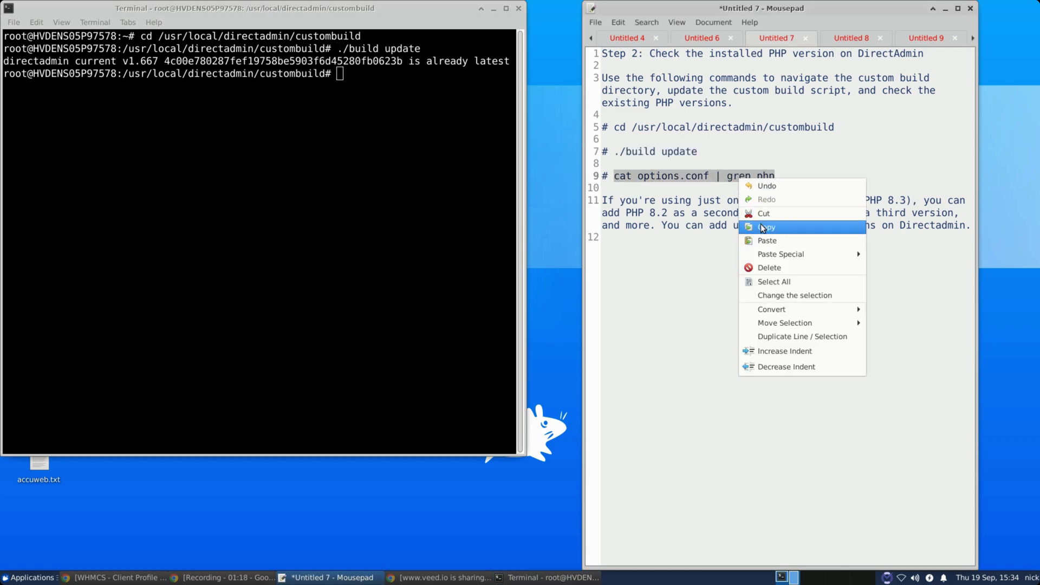
click(763, 225)
right_click(377, 120)
click(401, 179)
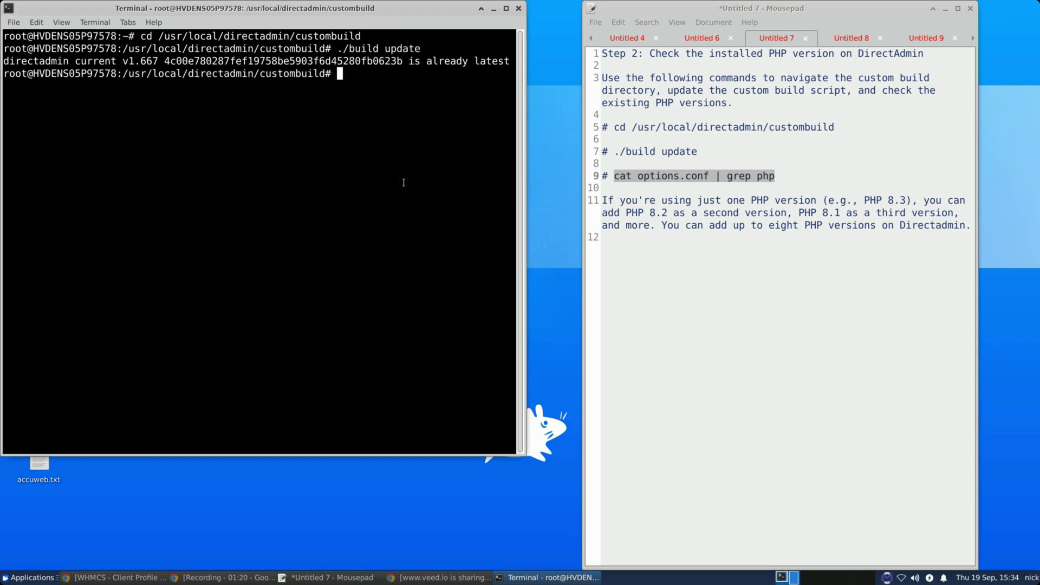
key(Return)
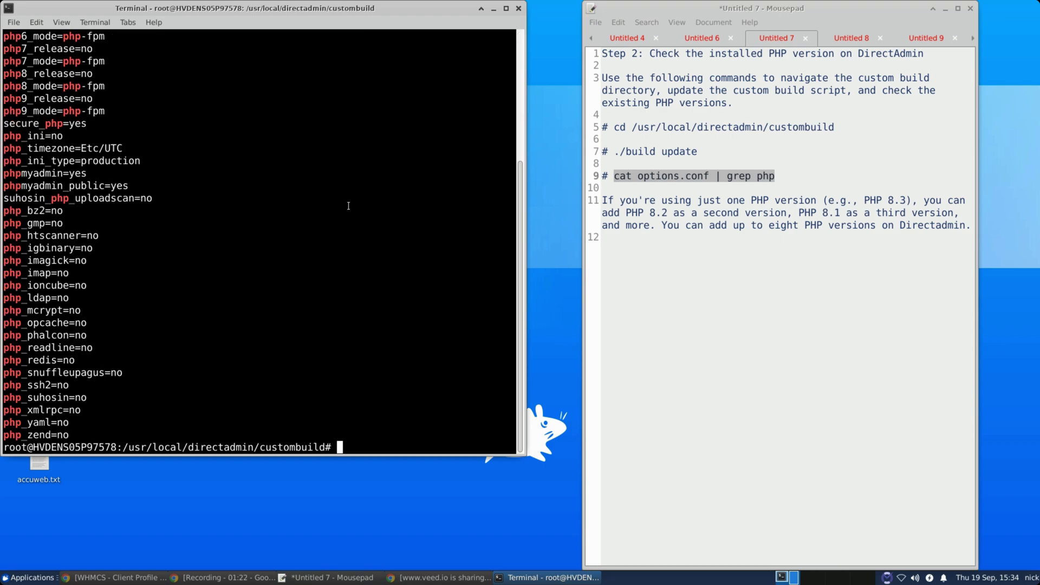
scroll(348, 206, up, 2)
scroll(348, 206, up, 2)
scroll(347, 205, up, 1)
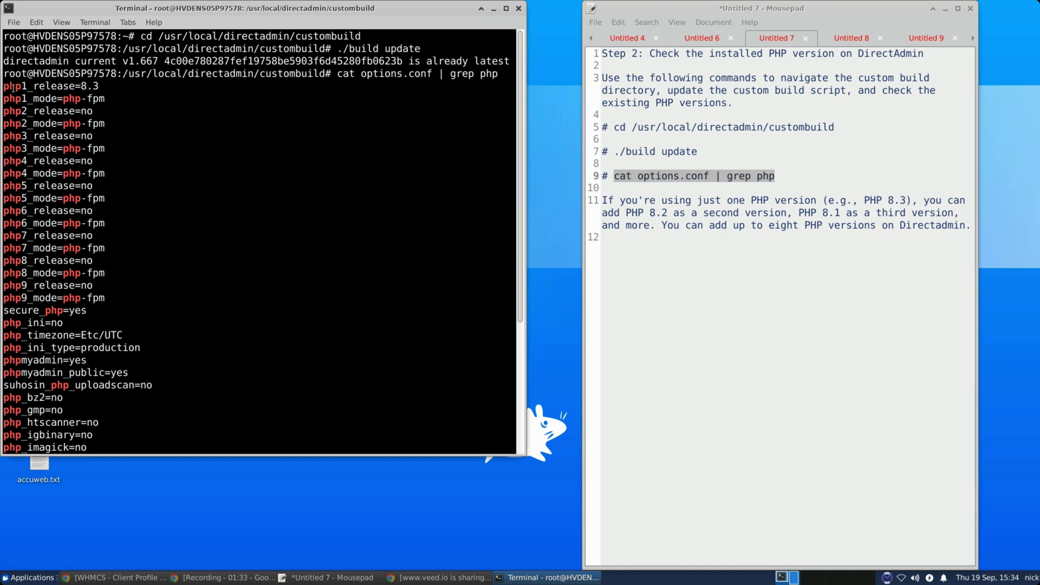
drag(15, 88, 110, 87)
click(109, 100)
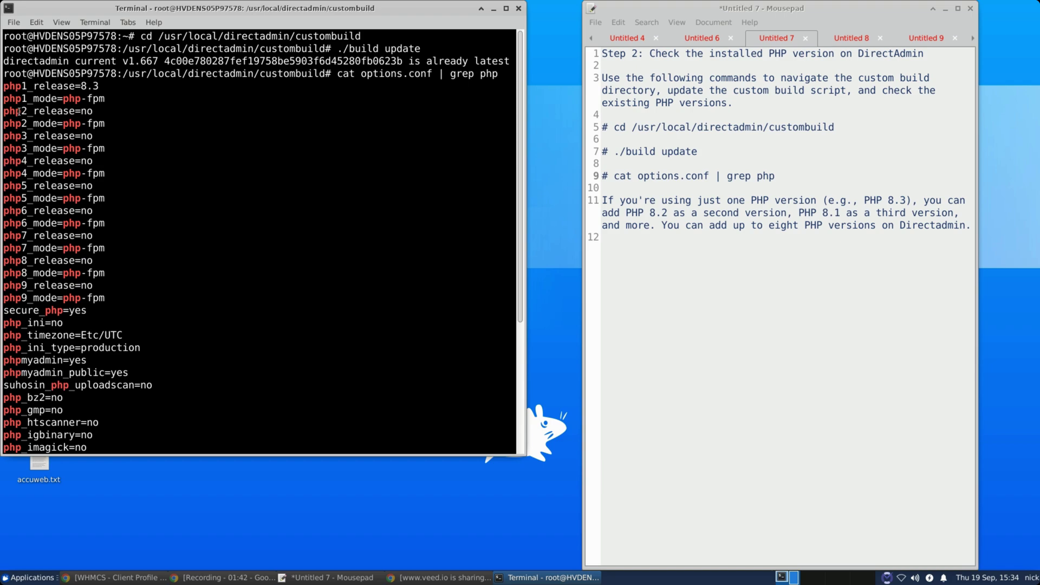
drag(17, 110, 97, 108)
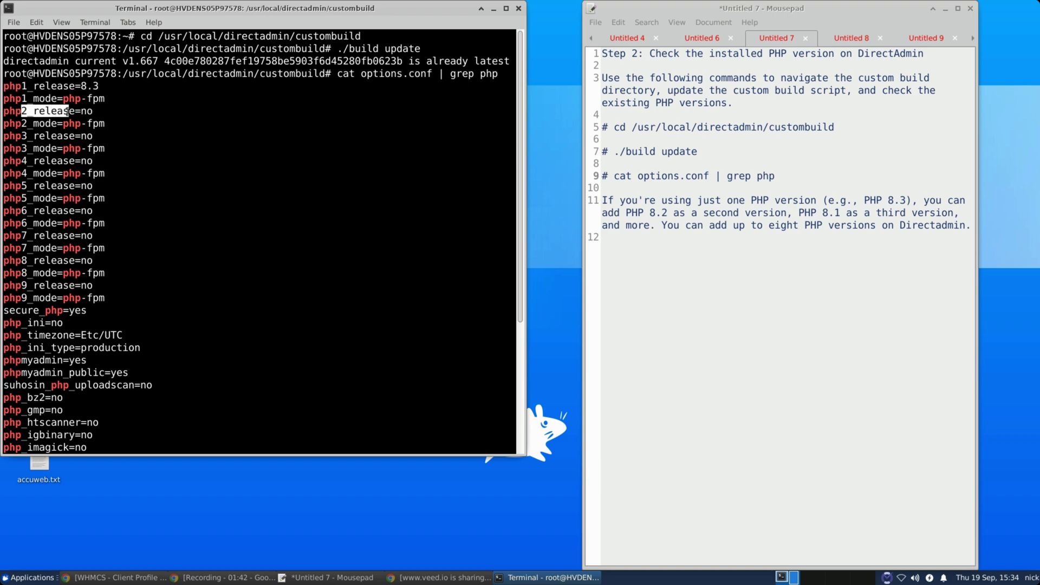
click(34, 136)
drag(11, 136, 103, 136)
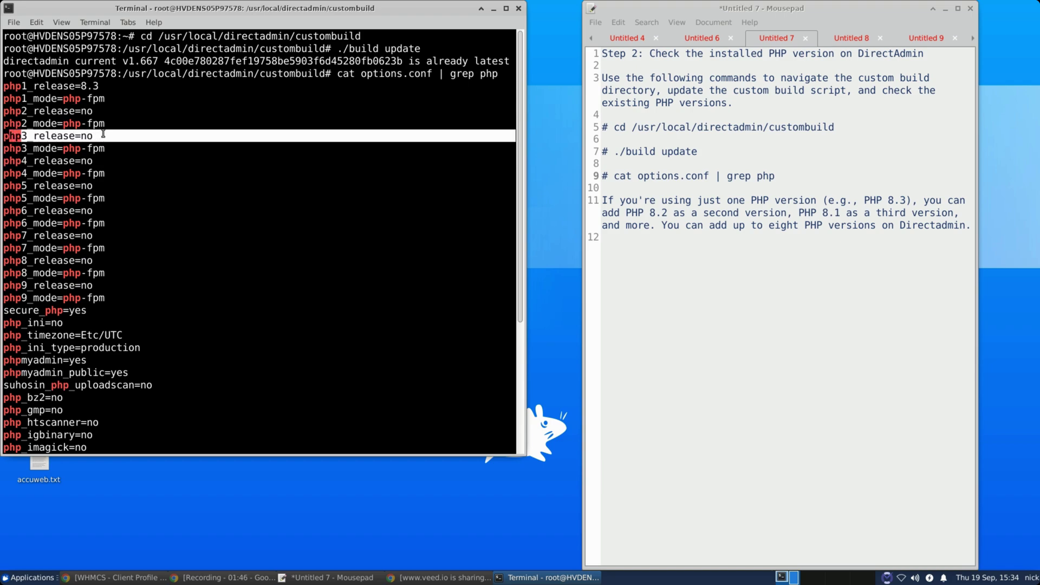
click(112, 149)
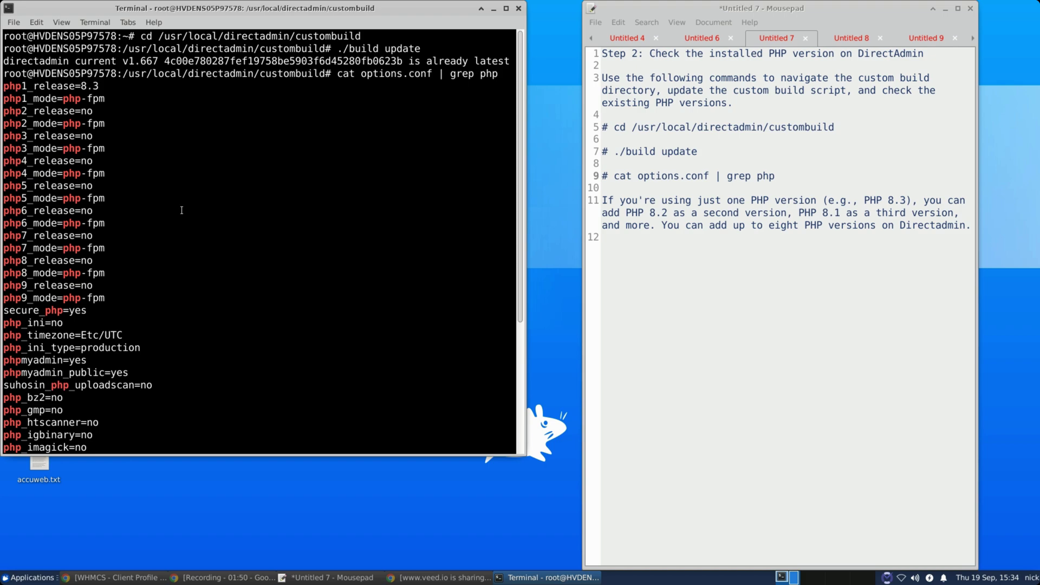
scroll(181, 211, down, 5)
key(Return)
key(Return)
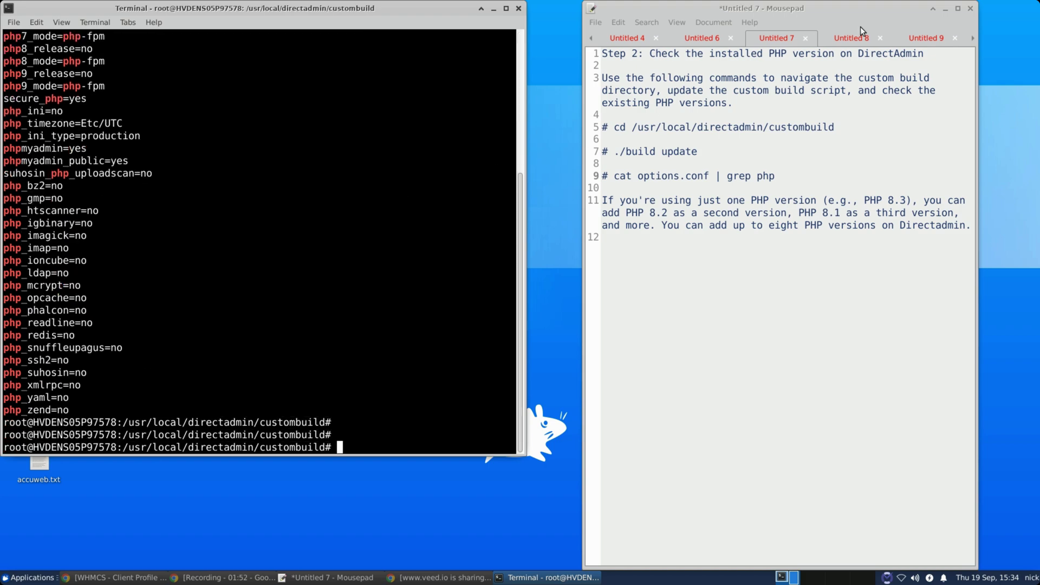
click(862, 33)
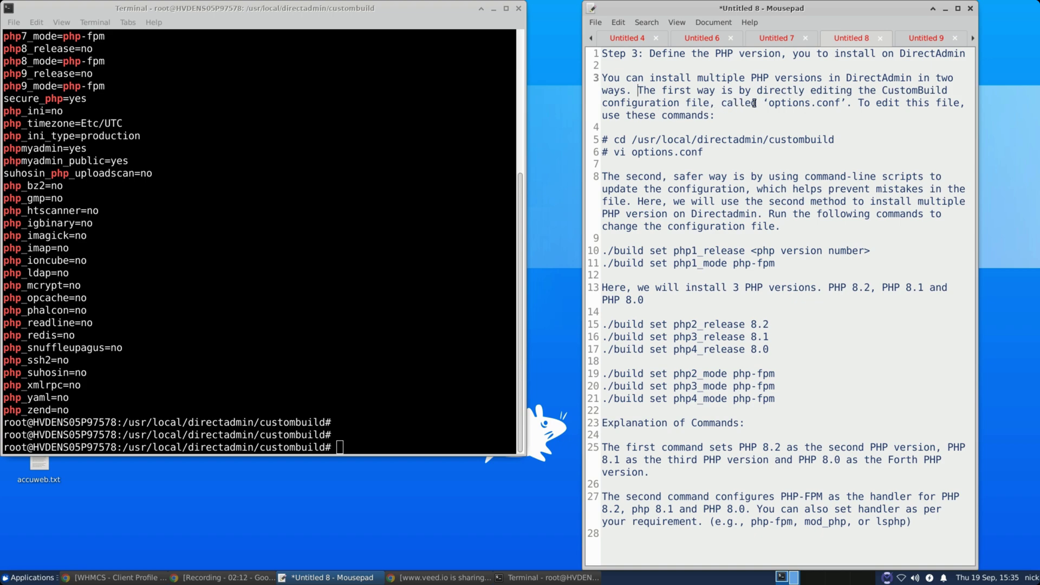
Highlight the options.conf file name in the Step 3 notes, then clear the highlight
drag(768, 104, 841, 104)
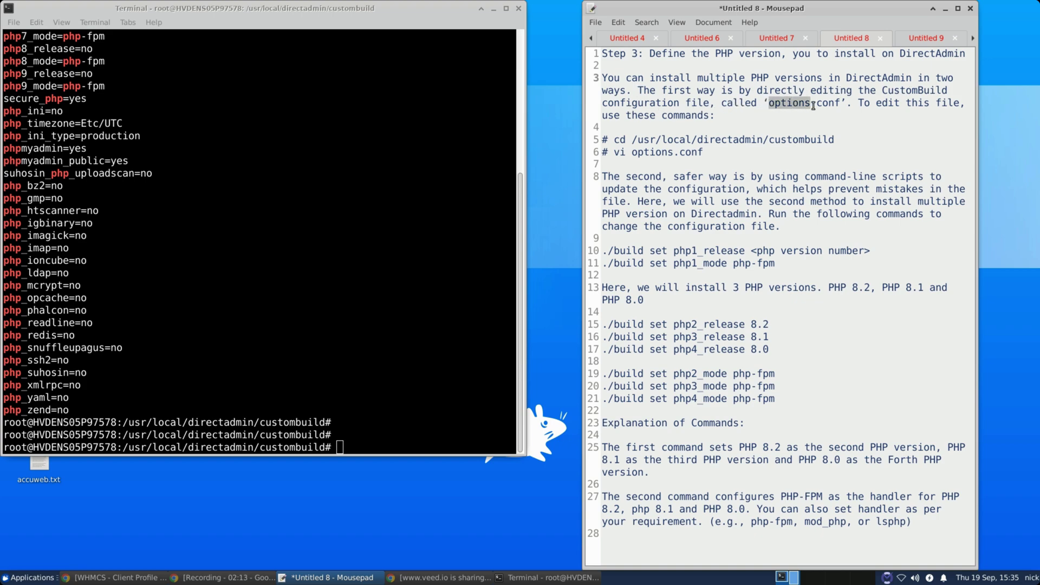
click(853, 103)
Run cd /usr/local/directadmin/custombuild pasted from the Step 3 notes
drag(615, 140, 836, 139)
right_click(822, 146)
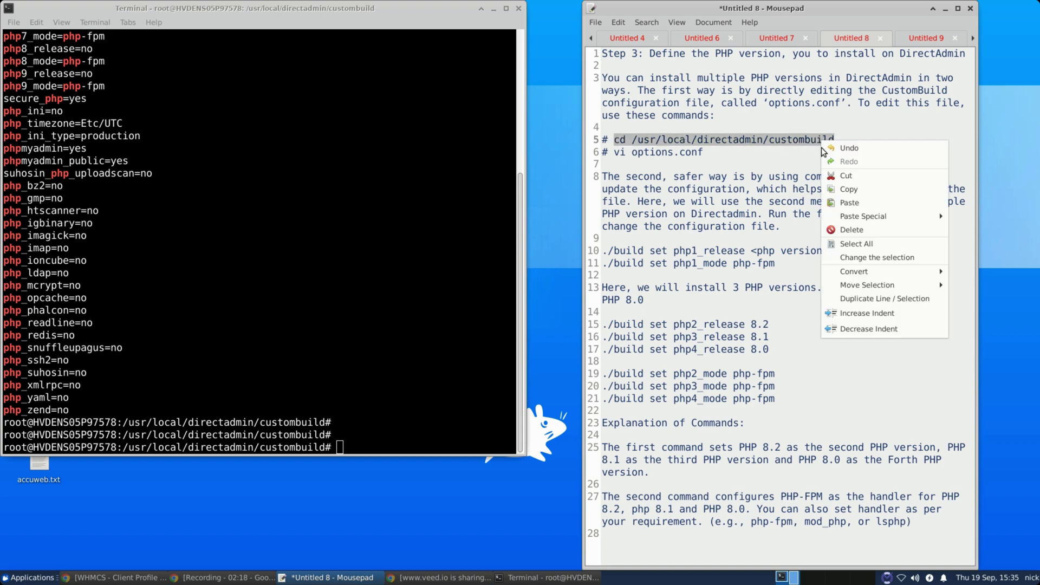
click(851, 190)
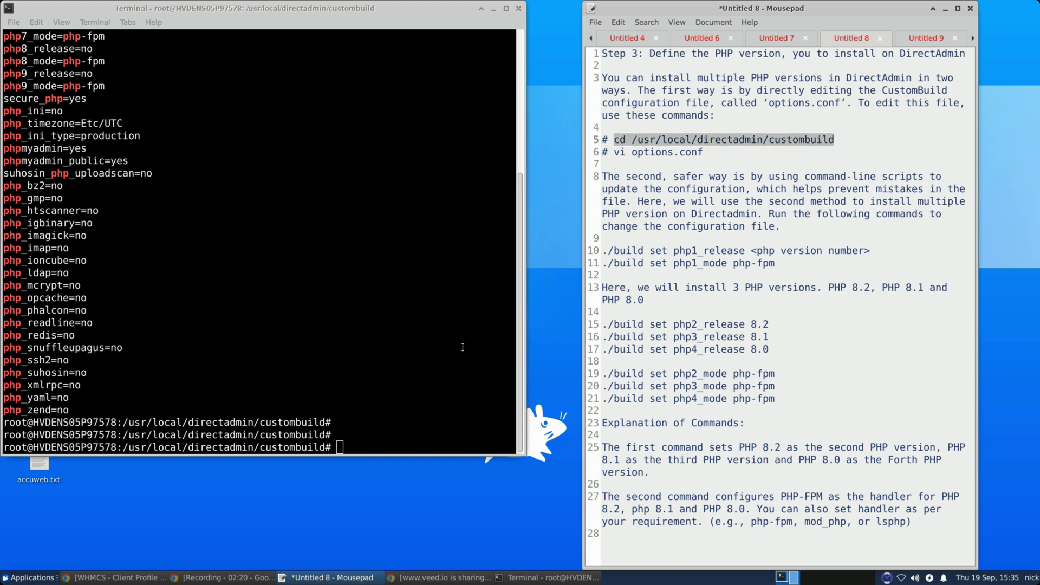
right_click(442, 443)
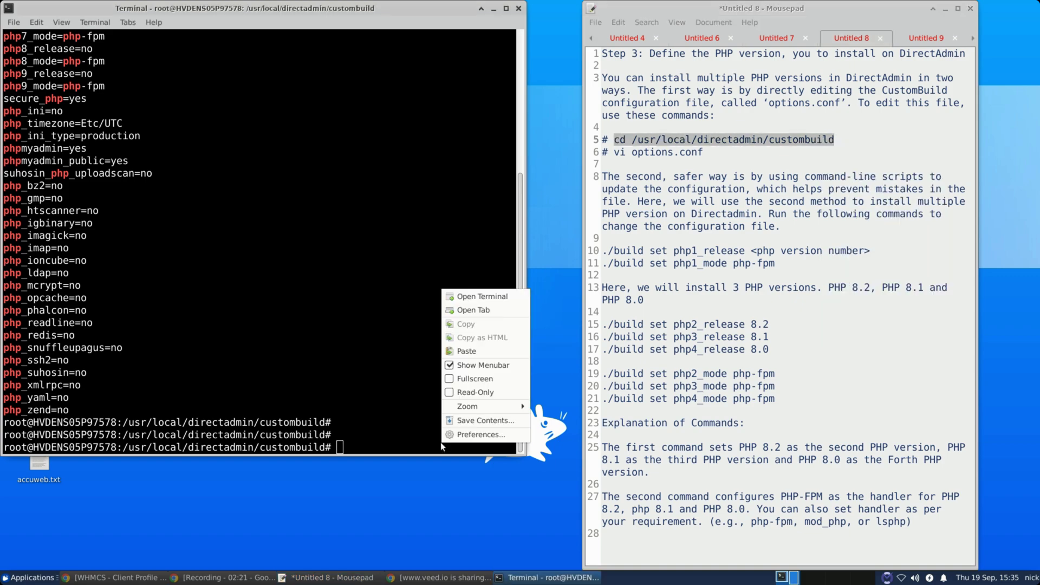
click(465, 355)
key(Return)
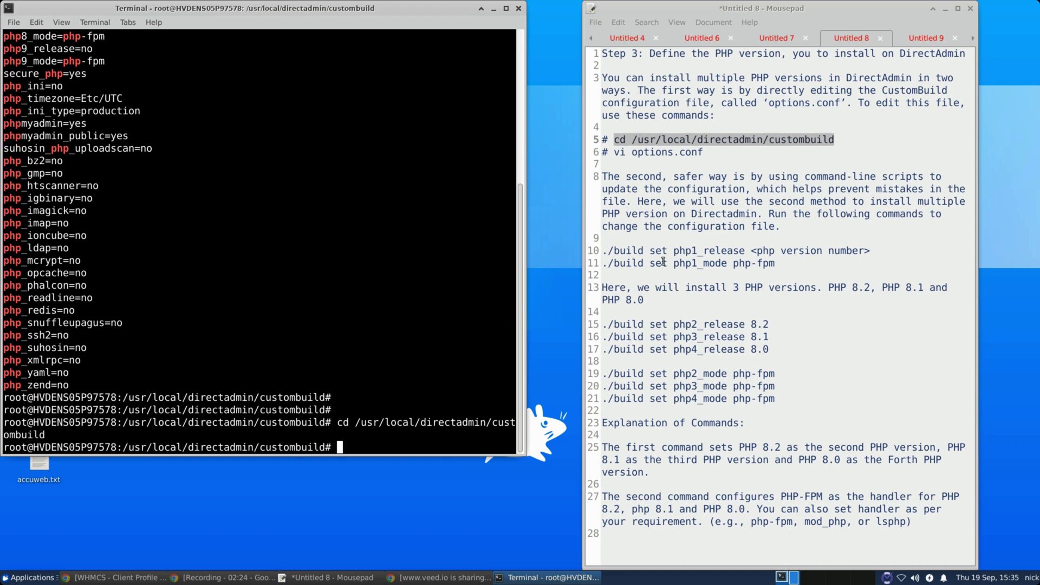
View options.conf in vi, quit with :q! leaving it unchanged, and return to the notes
drag(614, 152, 703, 154)
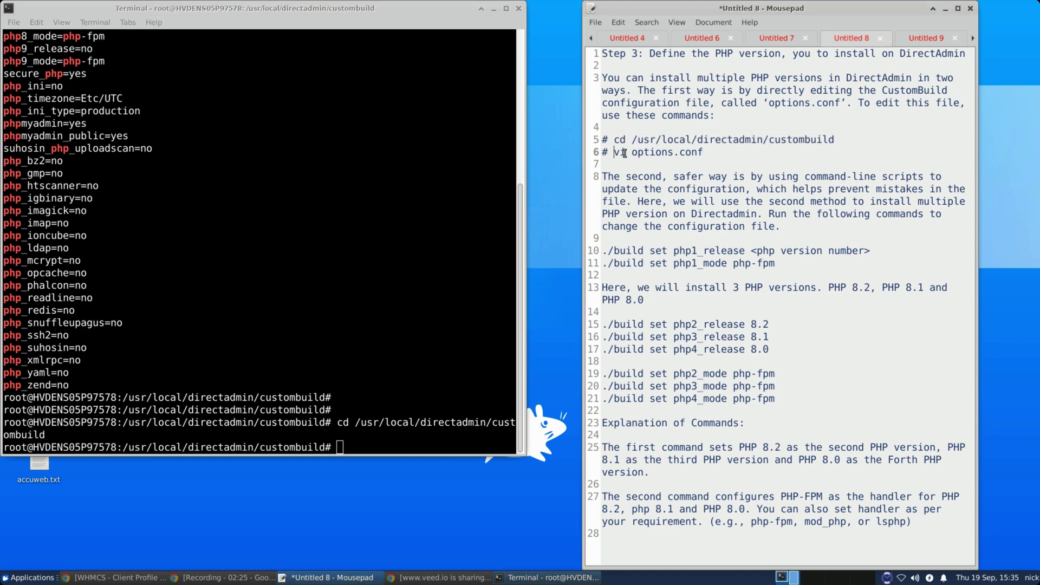
right_click(703, 153)
click(725, 202)
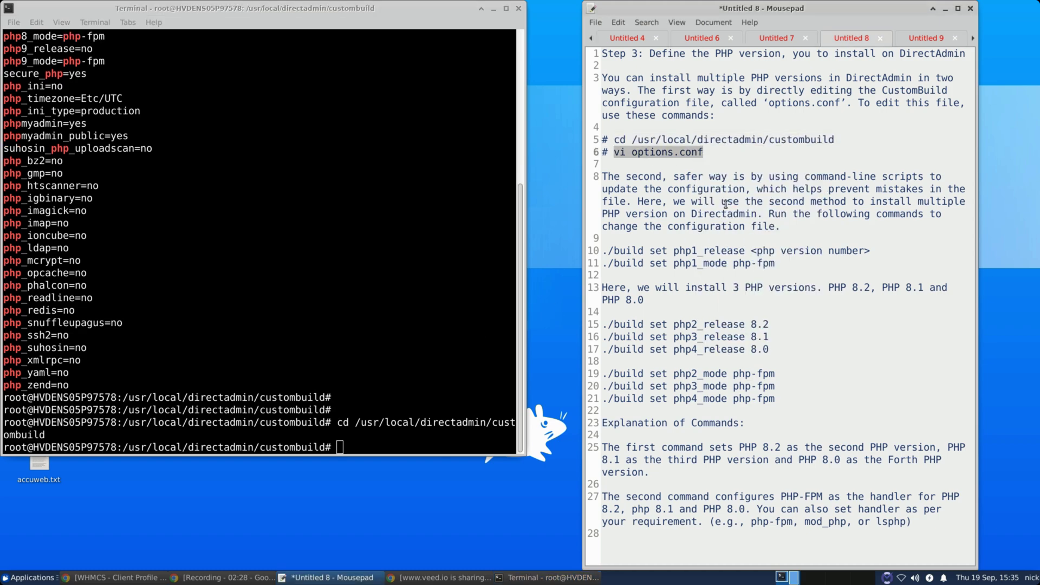
click(412, 423)
right_click(412, 447)
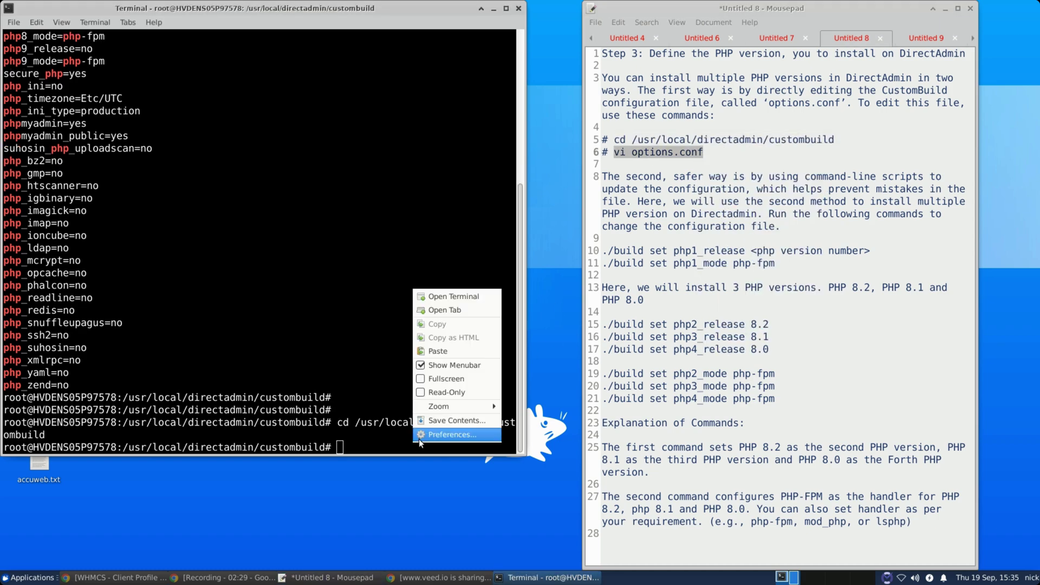
click(439, 350)
key(Return)
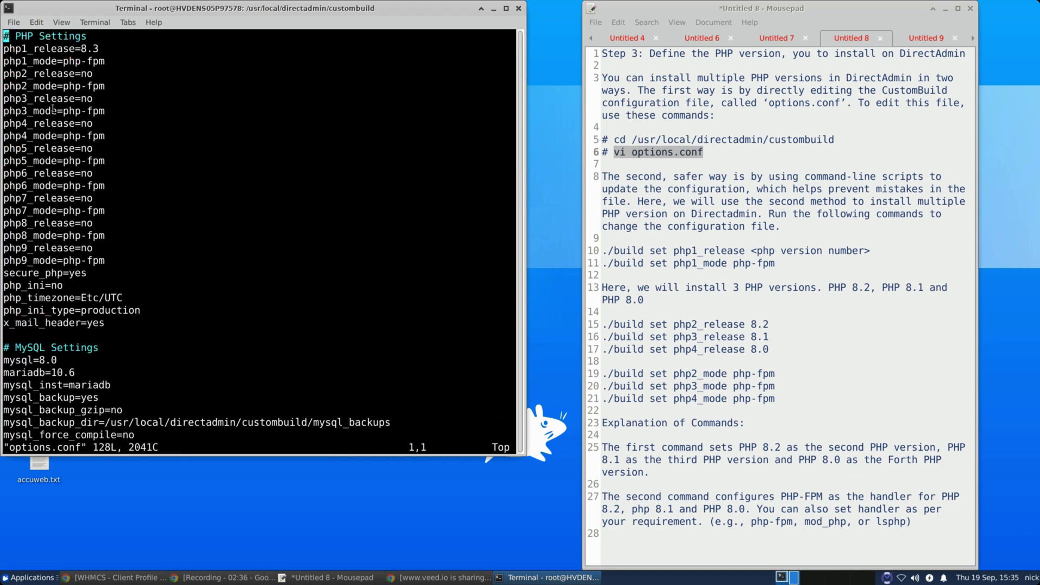
text(:q!)
key(Return)
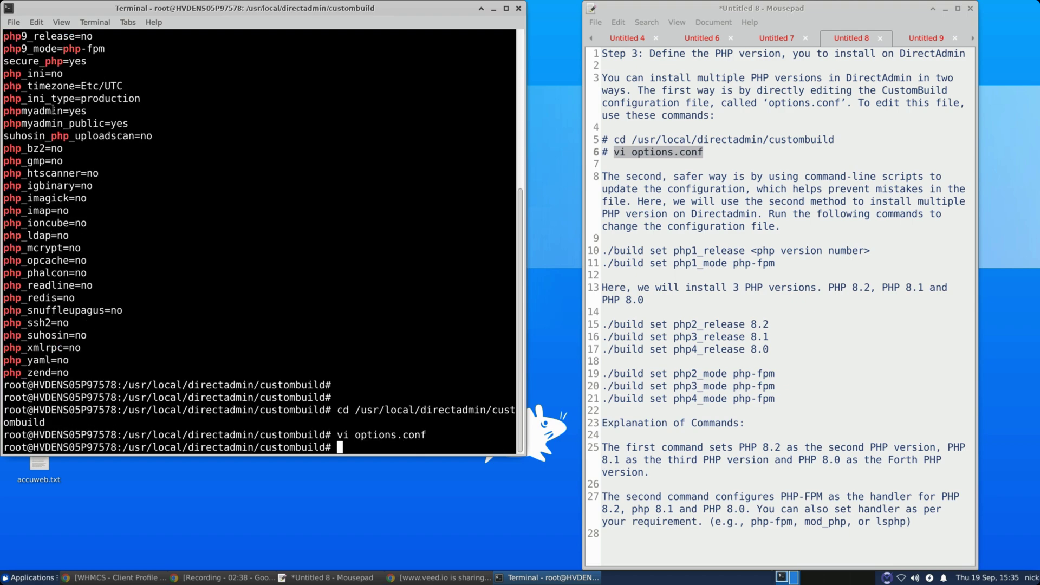
click(711, 179)
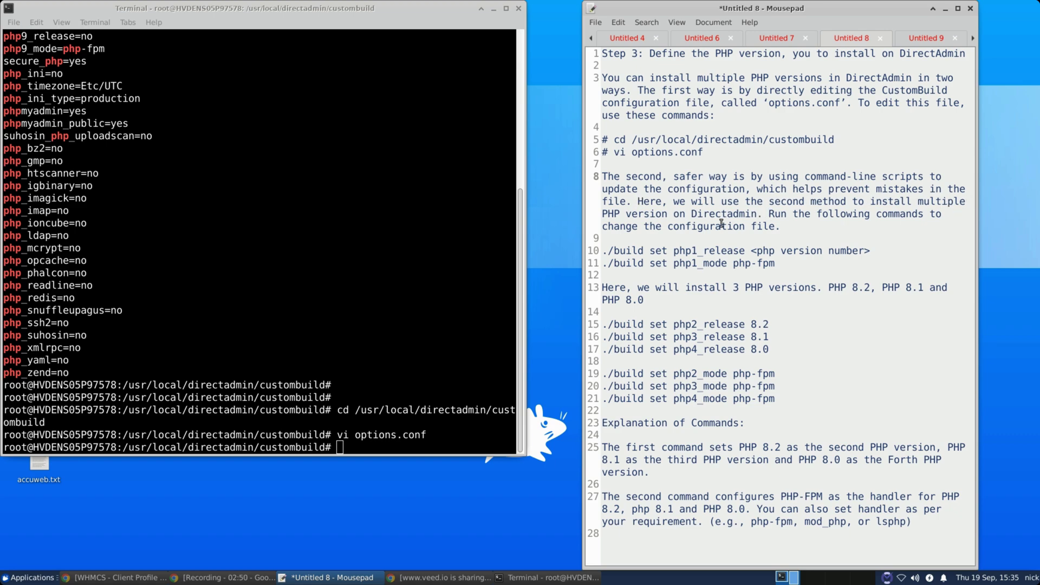
click(769, 214)
drag(609, 251, 828, 267)
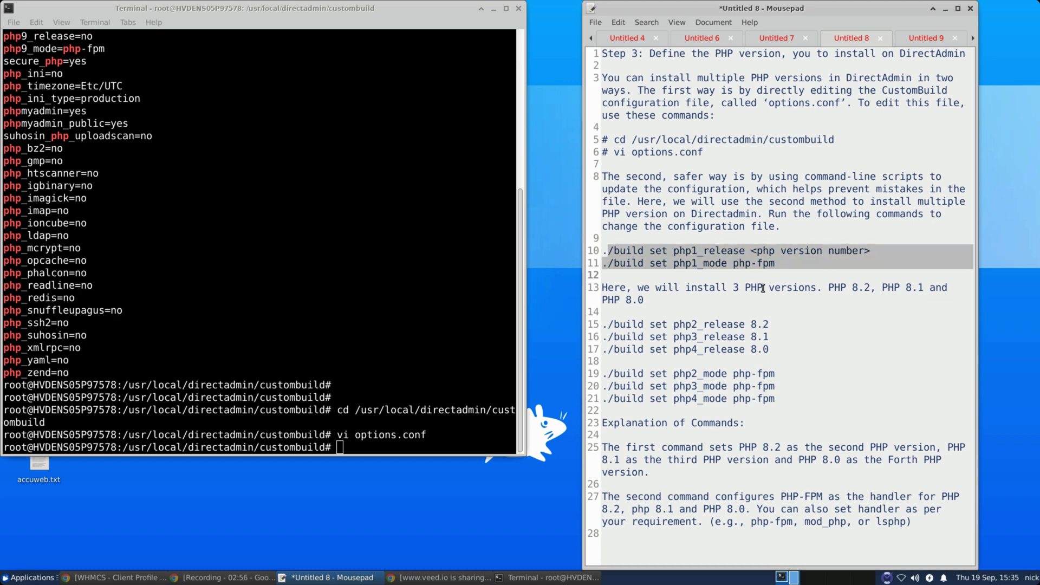
click(746, 288)
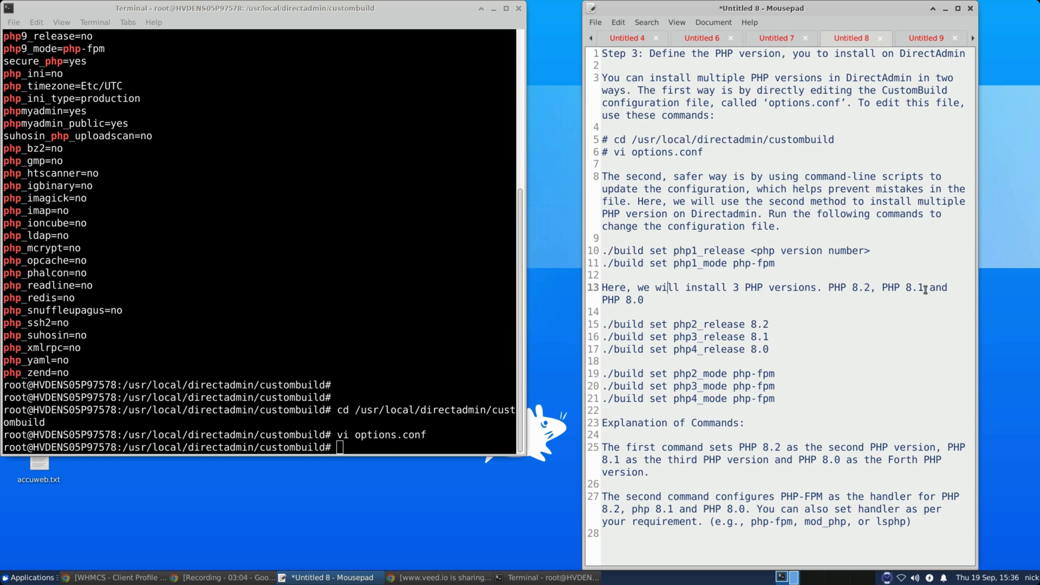
click(609, 301)
Run ./build set php2_release 8.2 pasted from the notes
drag(773, 325, 589, 327)
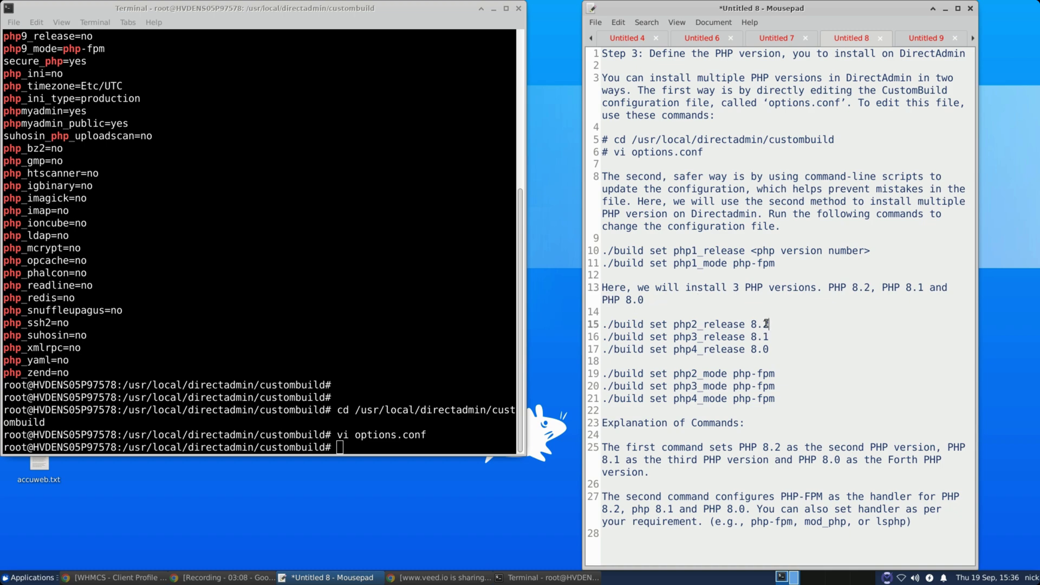
right_click(656, 324)
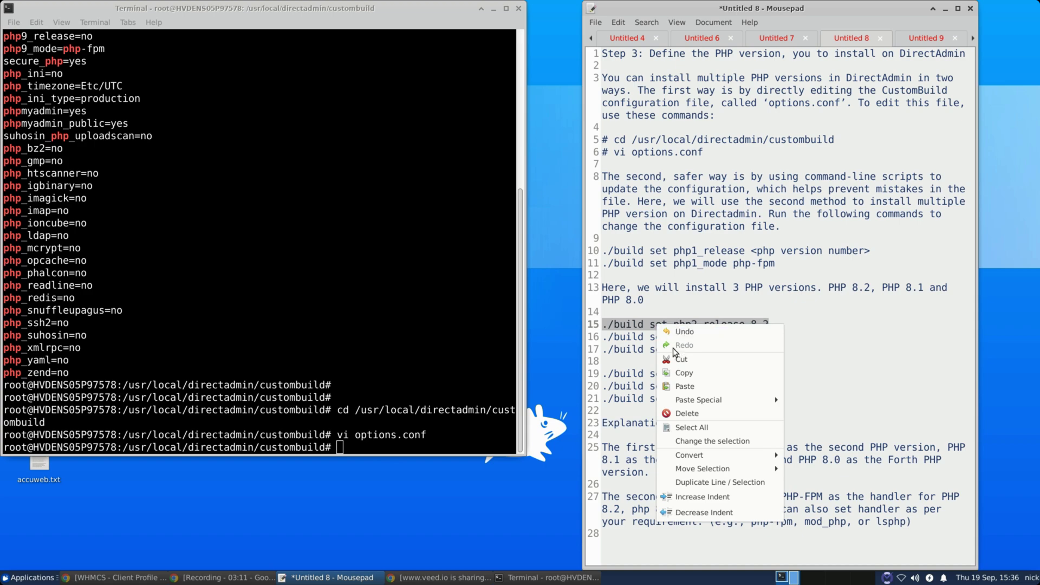
click(692, 375)
right_click(459, 444)
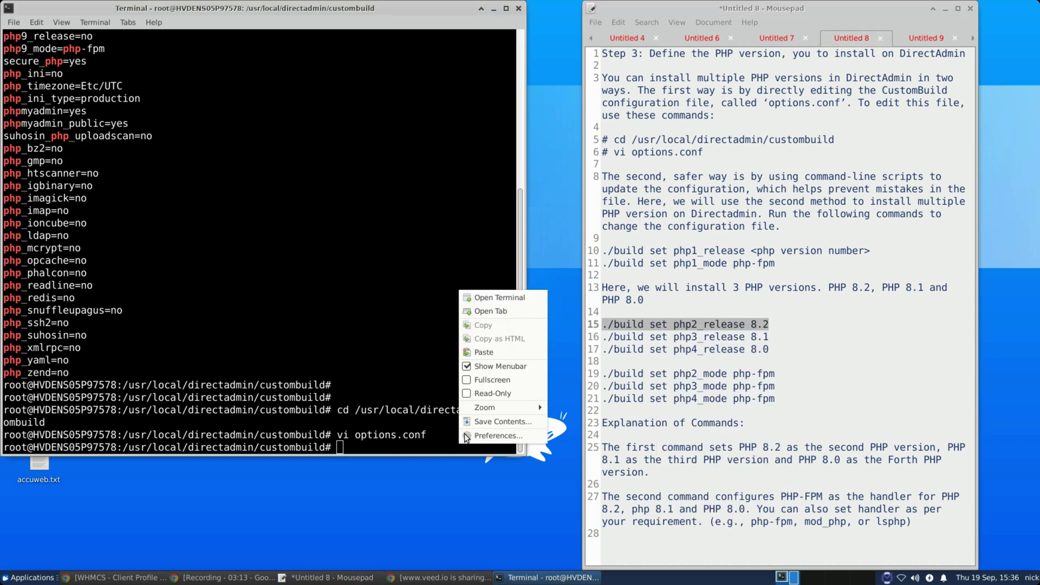
click(478, 355)
key(Return)
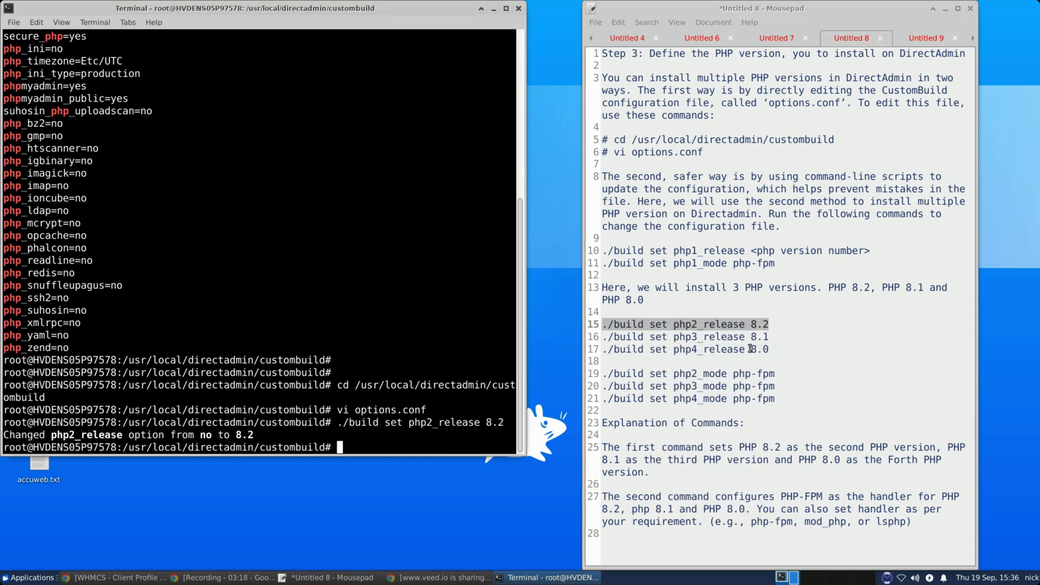
Run ./build set php3_release 8.1
drag(772, 337, 584, 337)
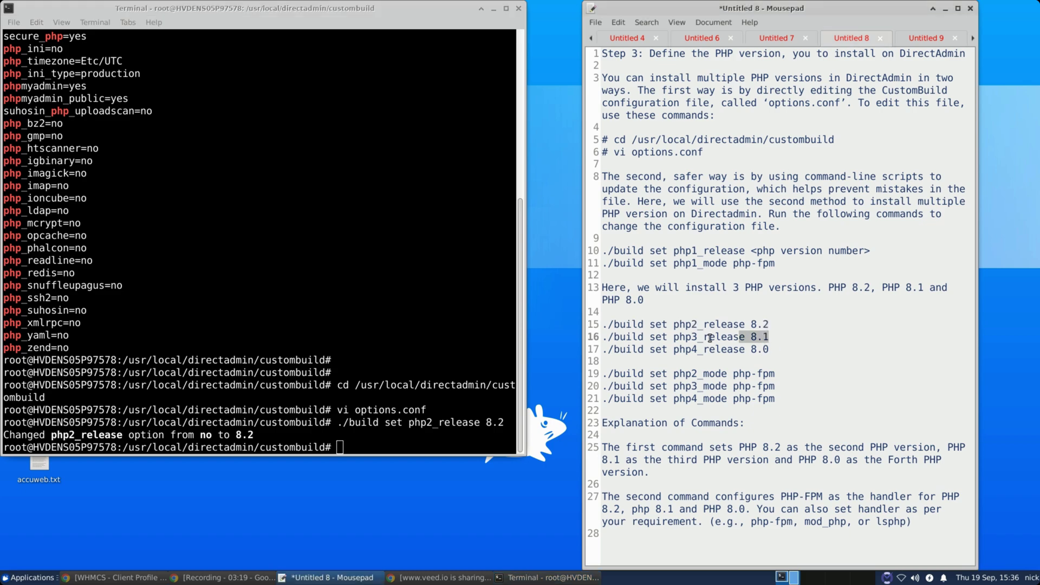
right_click(612, 341)
click(645, 390)
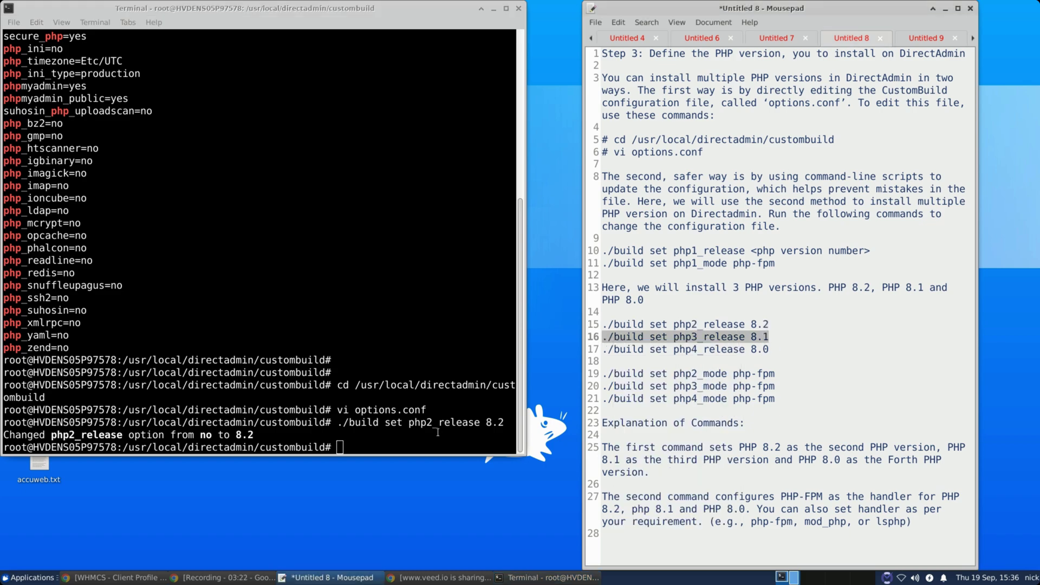
right_click(437, 432)
click(466, 353)
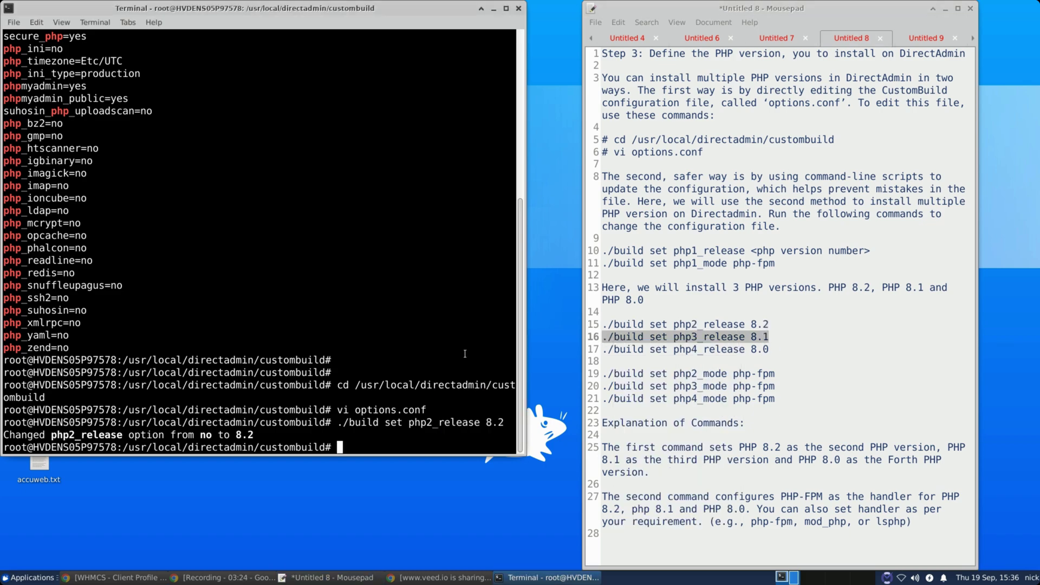
key(Return)
Run ./build set php4_release 8.0
drag(769, 350, 603, 349)
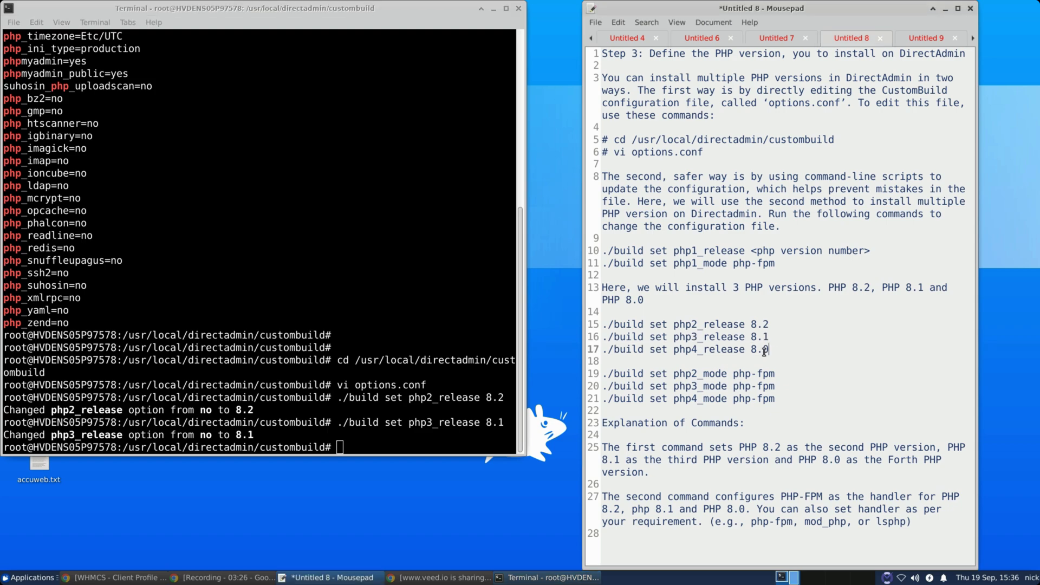
right_click(629, 349)
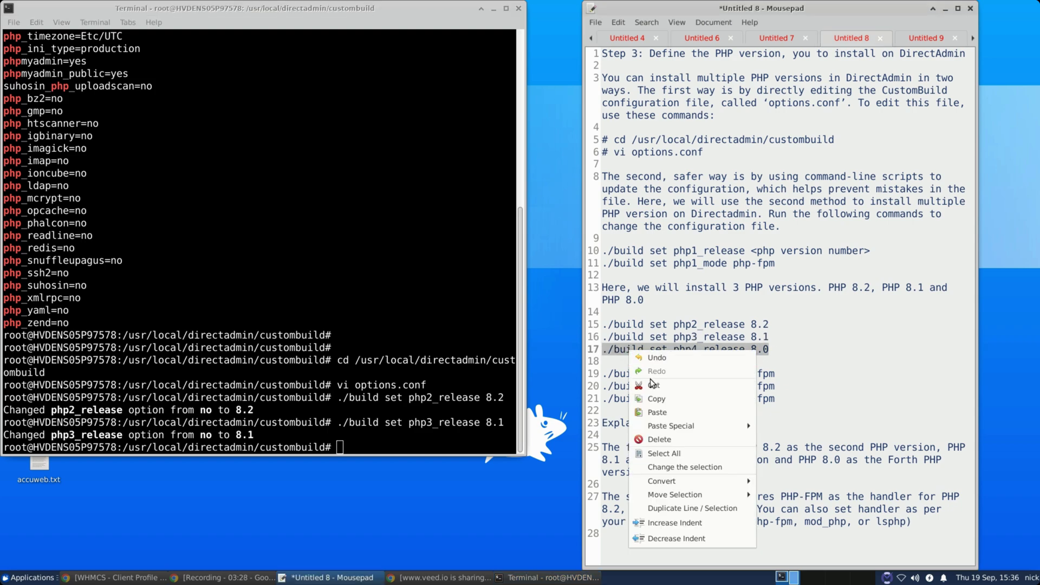
click(651, 396)
right_click(470, 440)
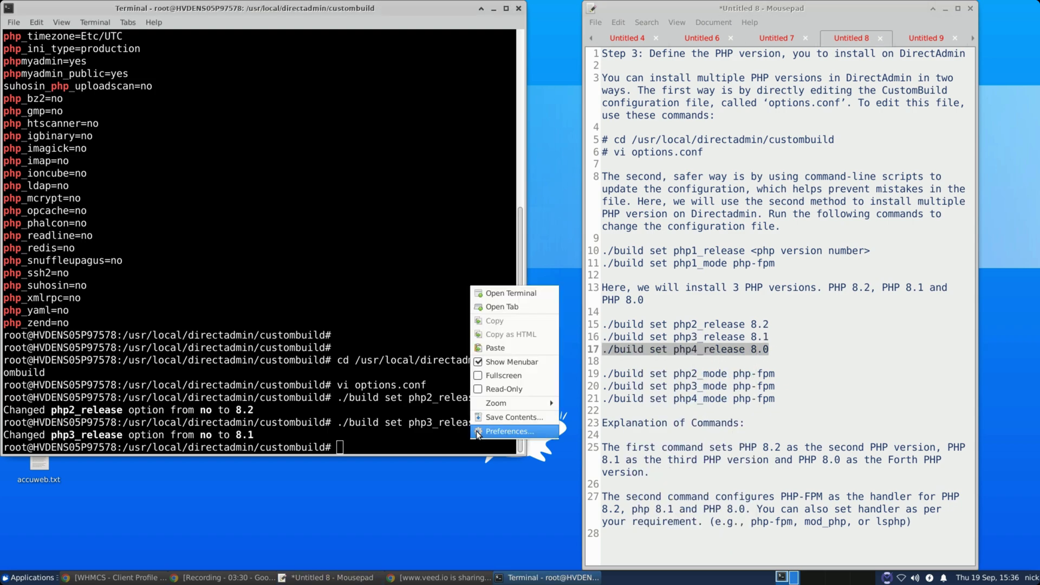
click(501, 352)
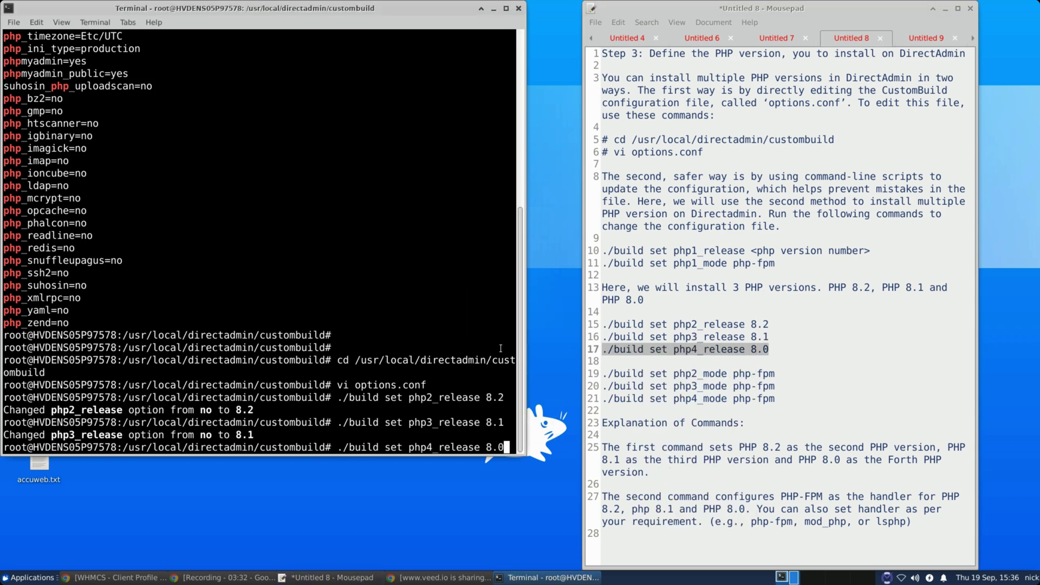
key(Return)
Run the php2_mode php-fpm command, reported already set
drag(775, 374, 599, 374)
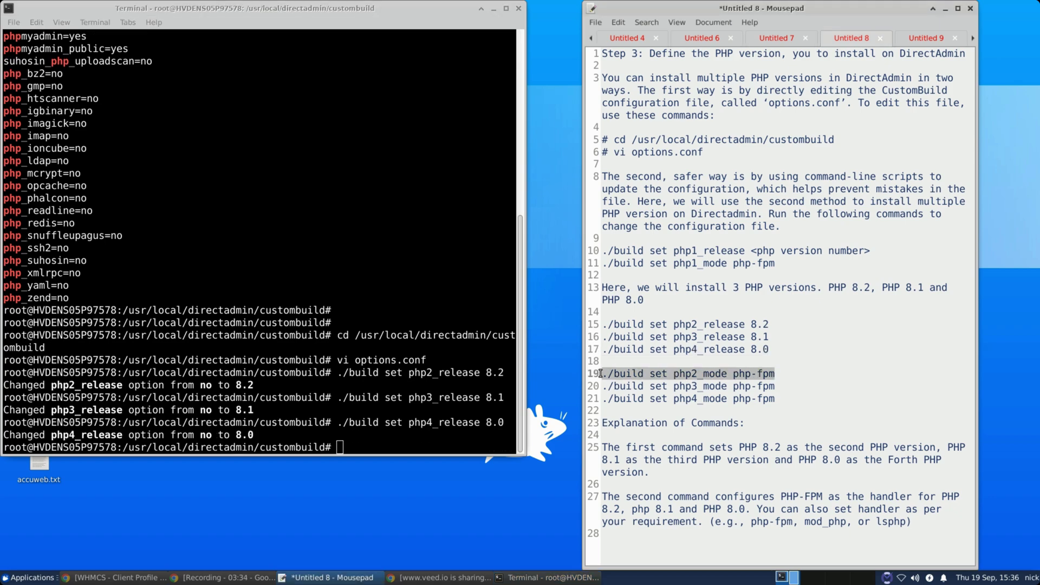
right_click(479, 444)
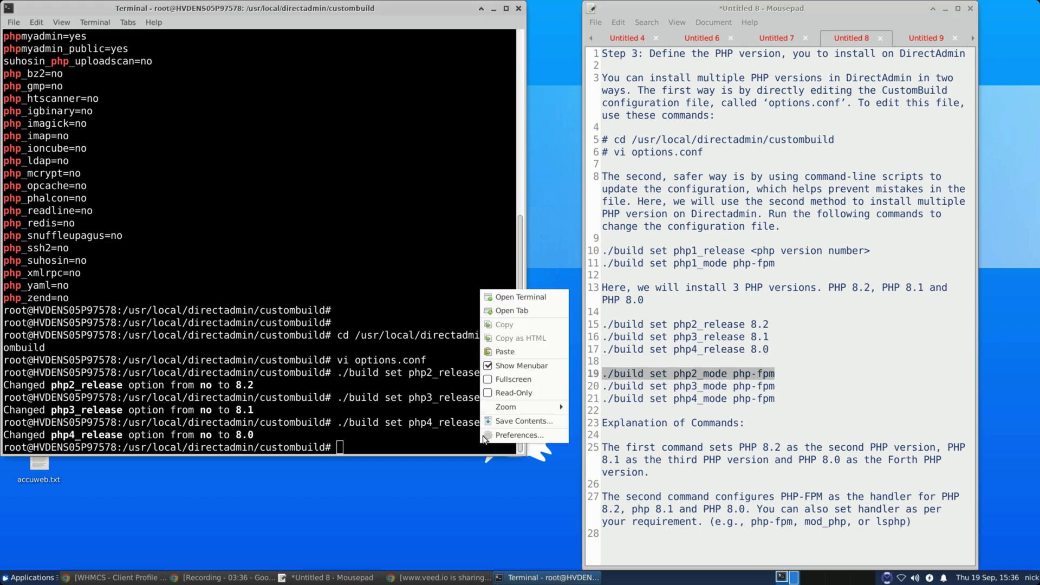
click(506, 353)
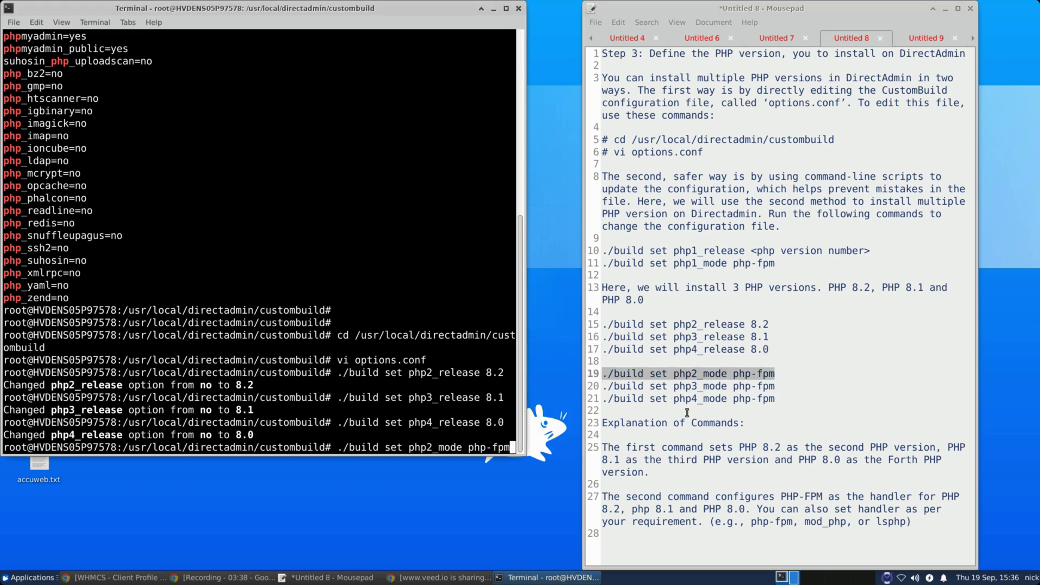
key(Return)
Run the php3_mode php-fpm command, reported already set
drag(777, 386, 601, 388)
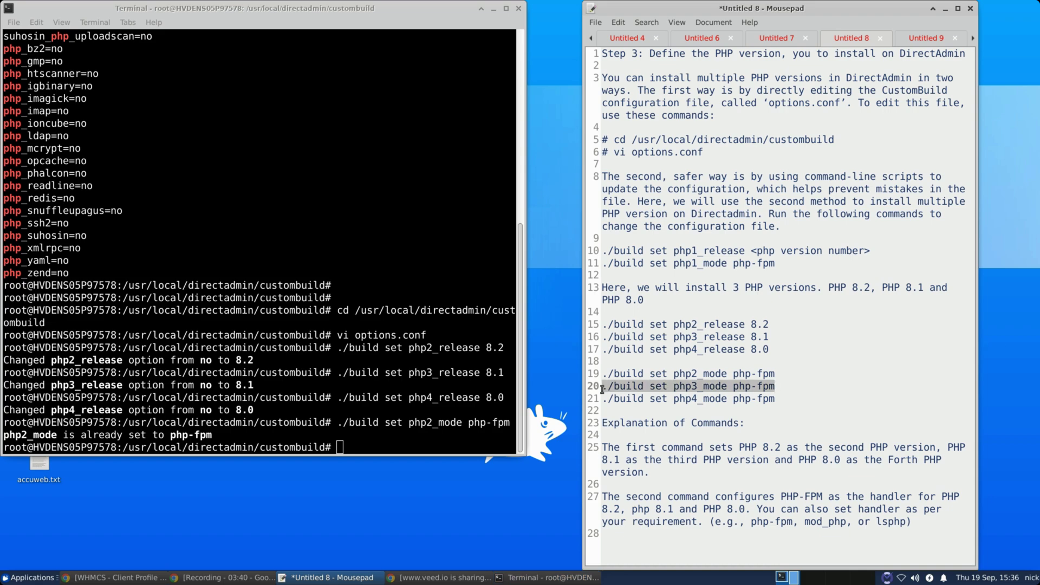
right_click(628, 389)
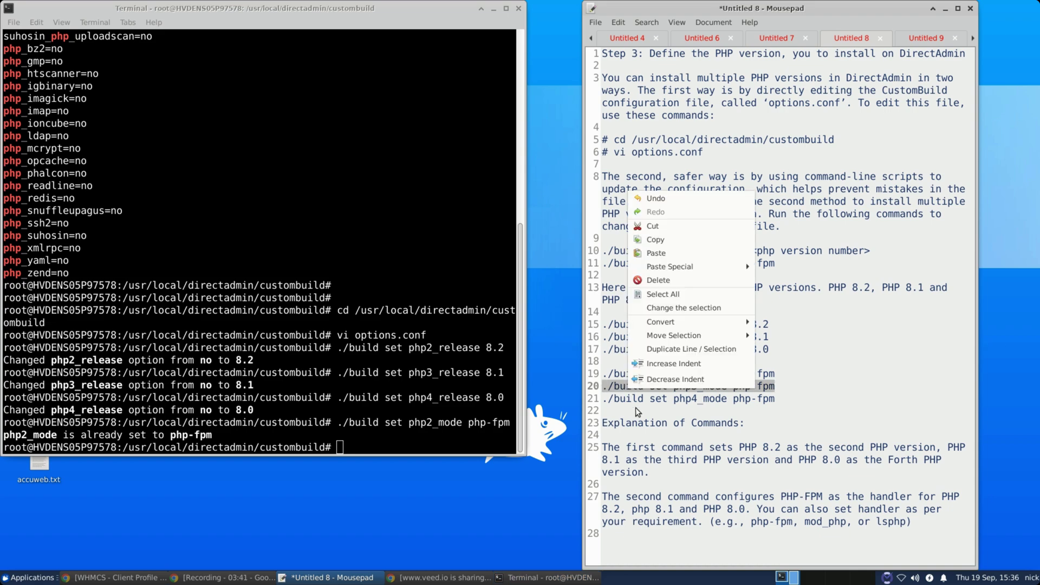
click(653, 243)
right_click(452, 436)
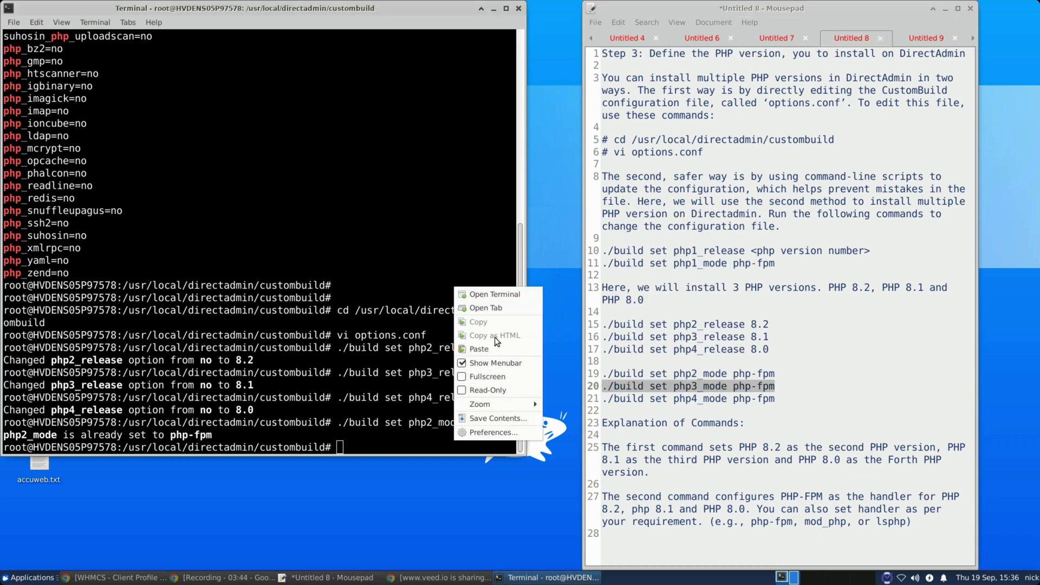
click(491, 355)
key(Return)
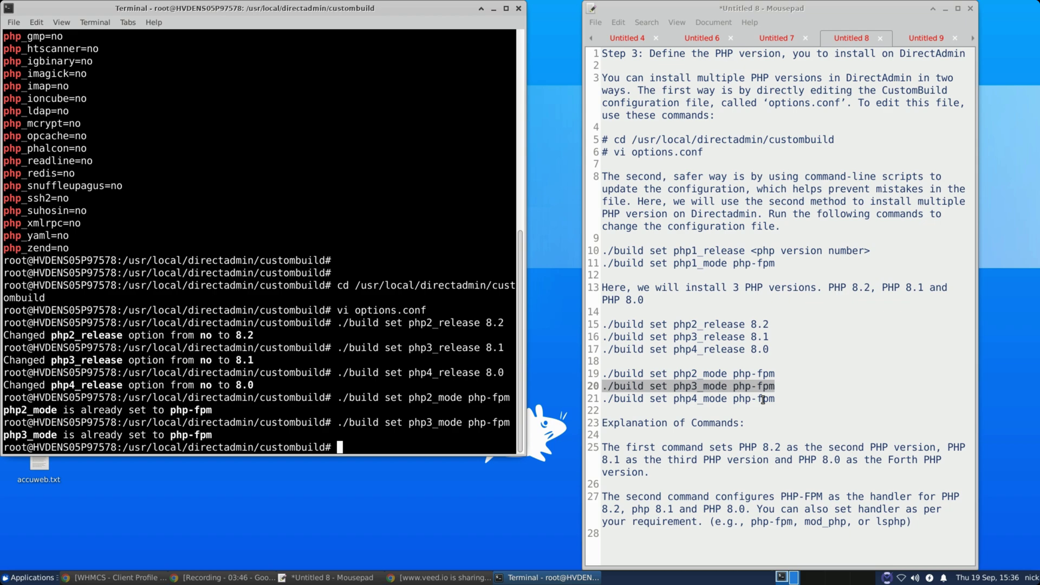
Run the php4_mode php-fpm command, reported already set
drag(776, 398, 603, 400)
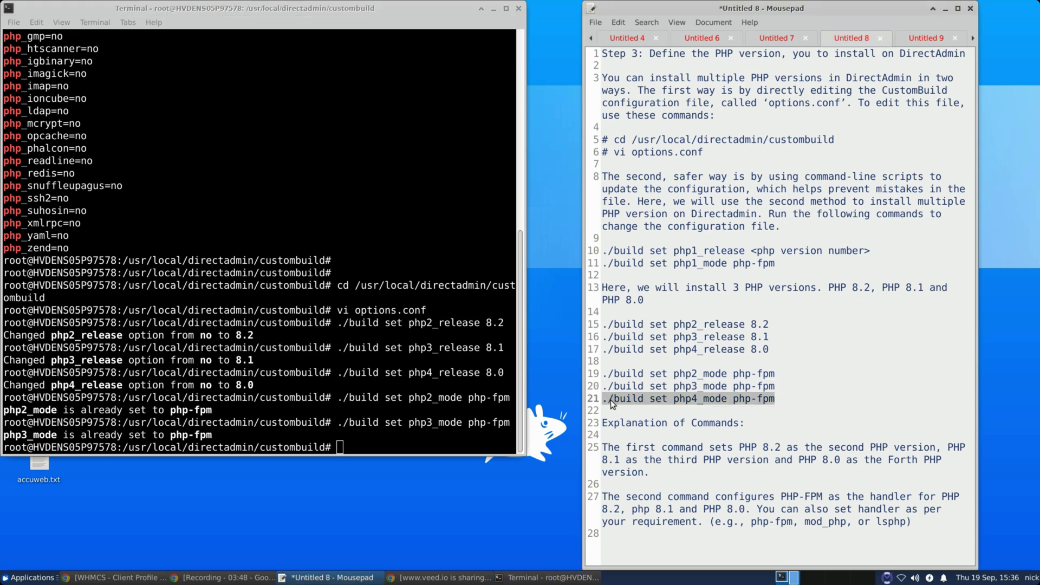
right_click(612, 404)
click(642, 253)
right_click(470, 434)
click(504, 352)
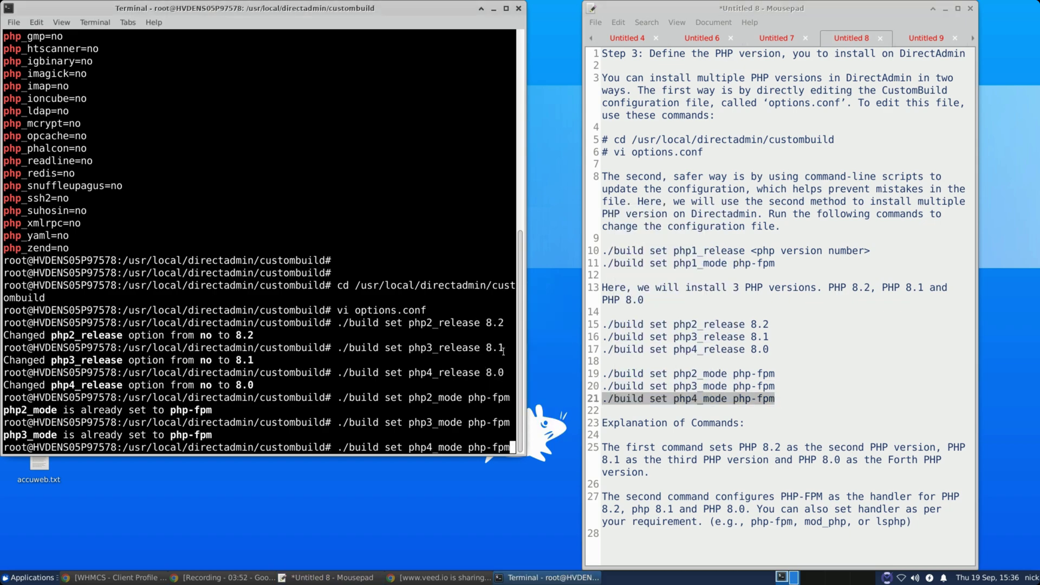
key(Return)
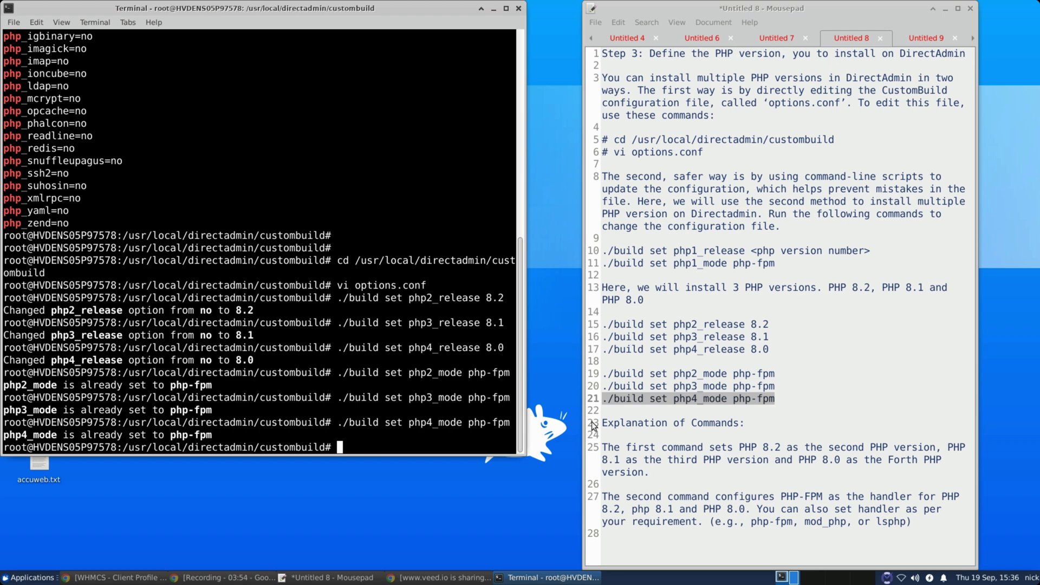
Highlight the three php_release 8.2, 8.1 and 8.0 commands in turn while explaining them
click(603, 424)
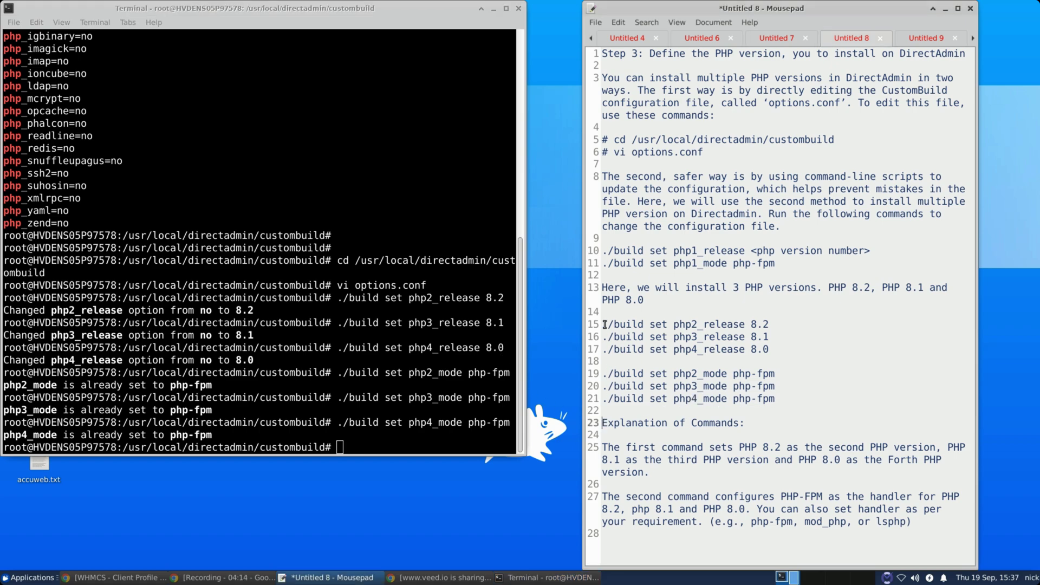
drag(603, 326, 776, 326)
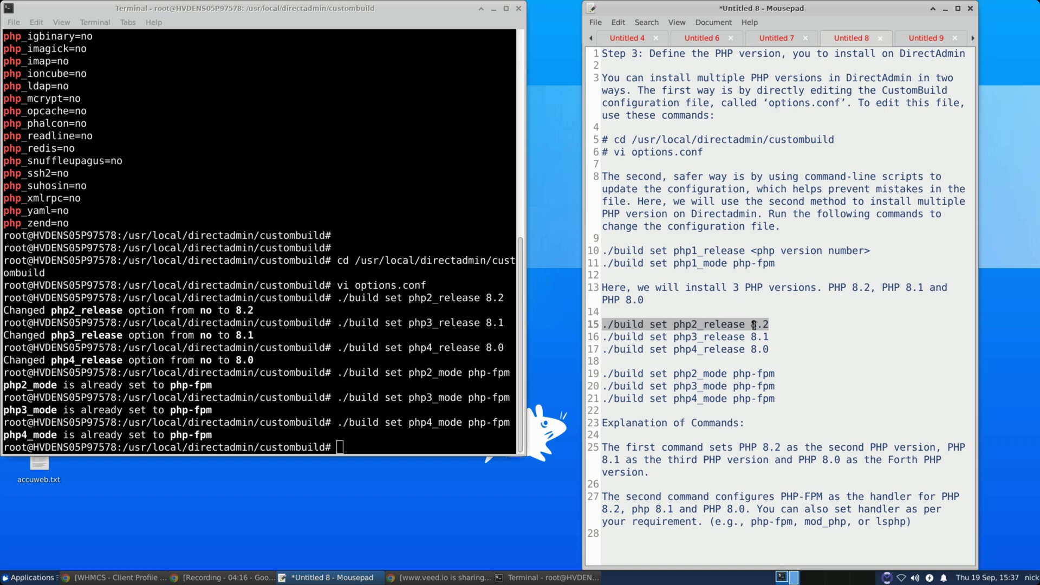
click(782, 338)
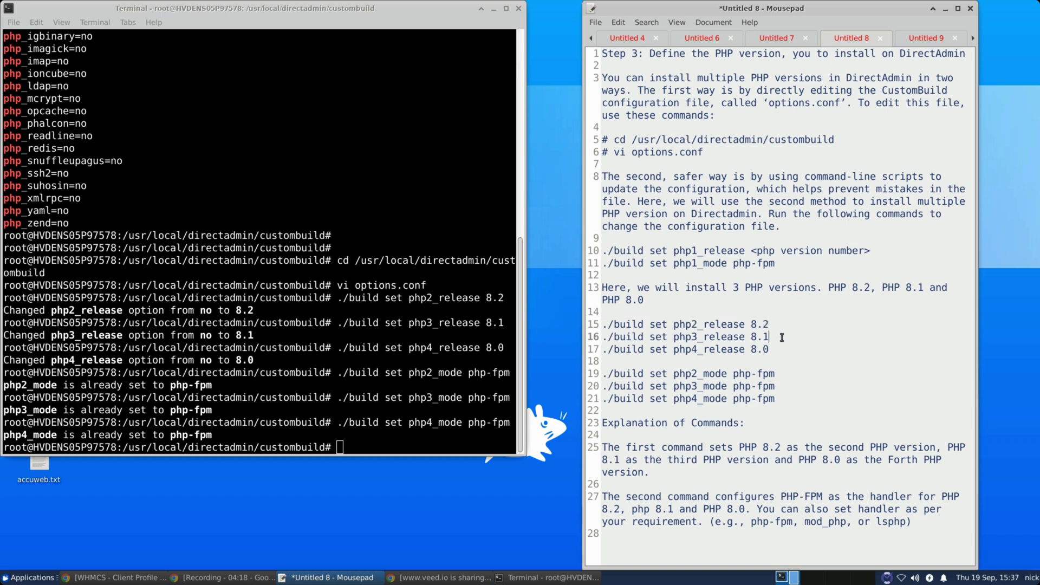
drag(781, 338, 601, 338)
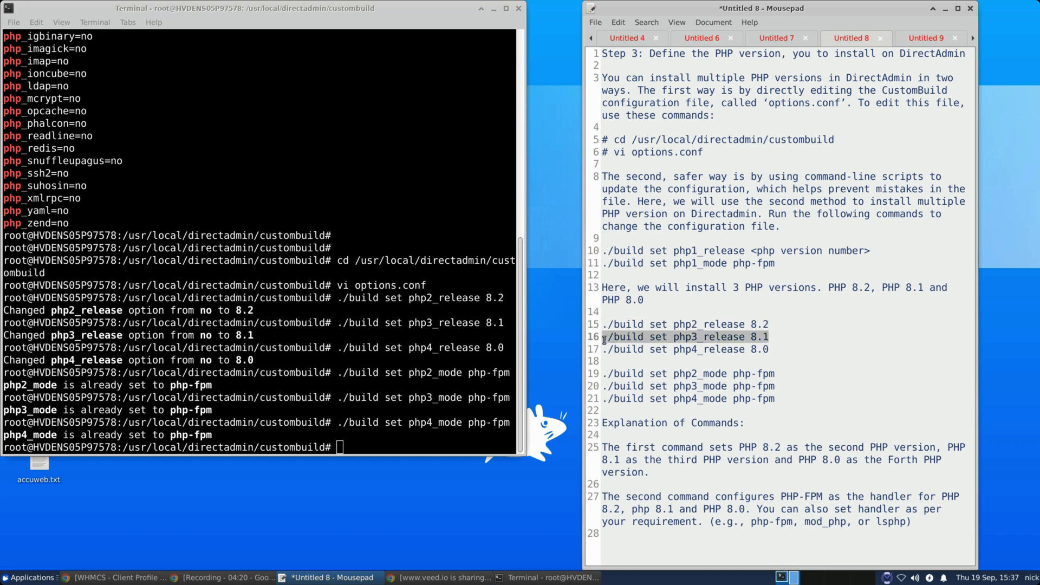
click(777, 349)
drag(776, 351, 599, 350)
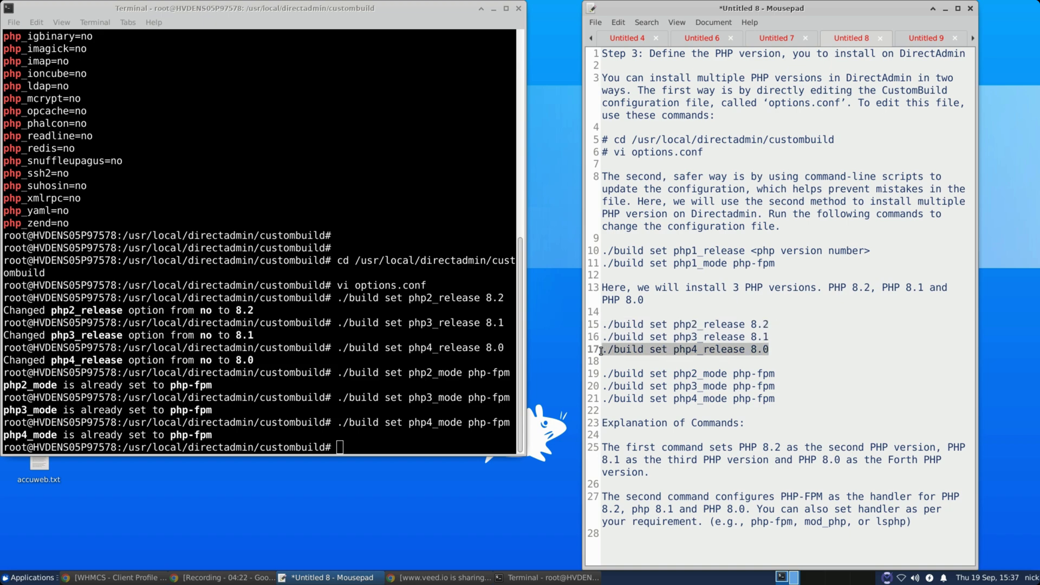
click(636, 374)
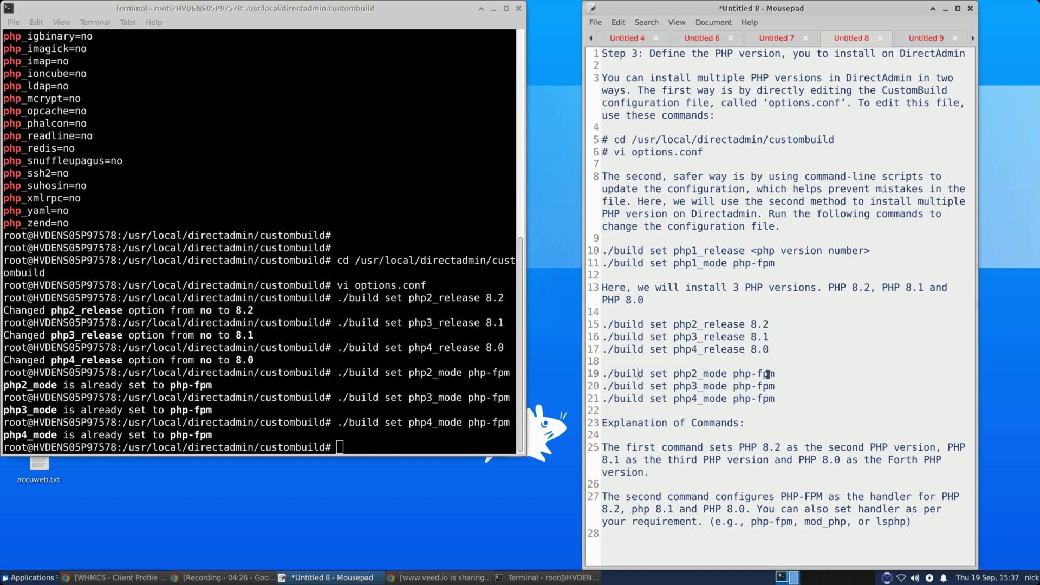
Highlight the php-fpm mode commands and handler options, then show the Step 4 recompile notes
drag(776, 375, 602, 375)
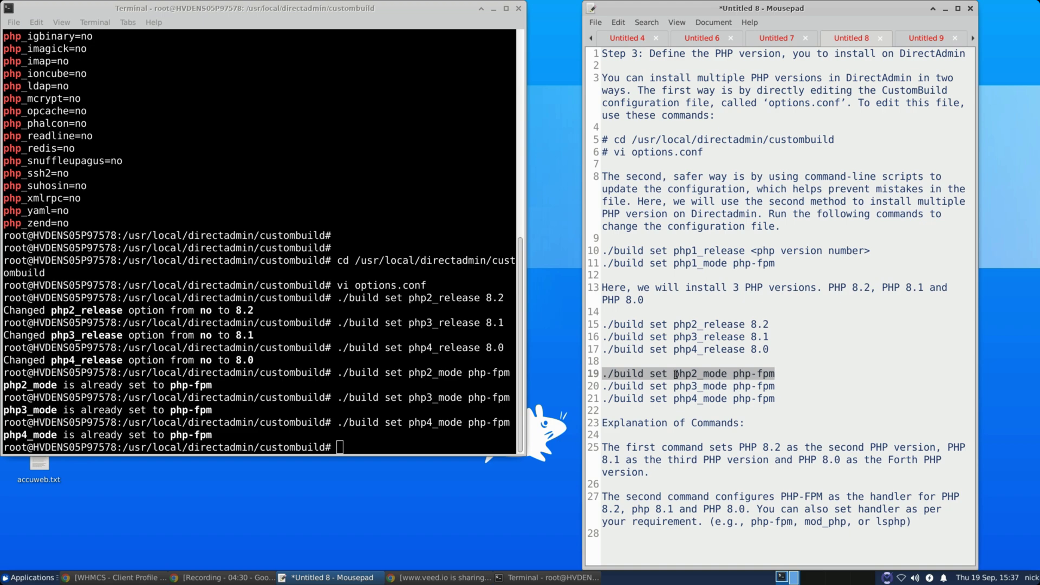
click(708, 387)
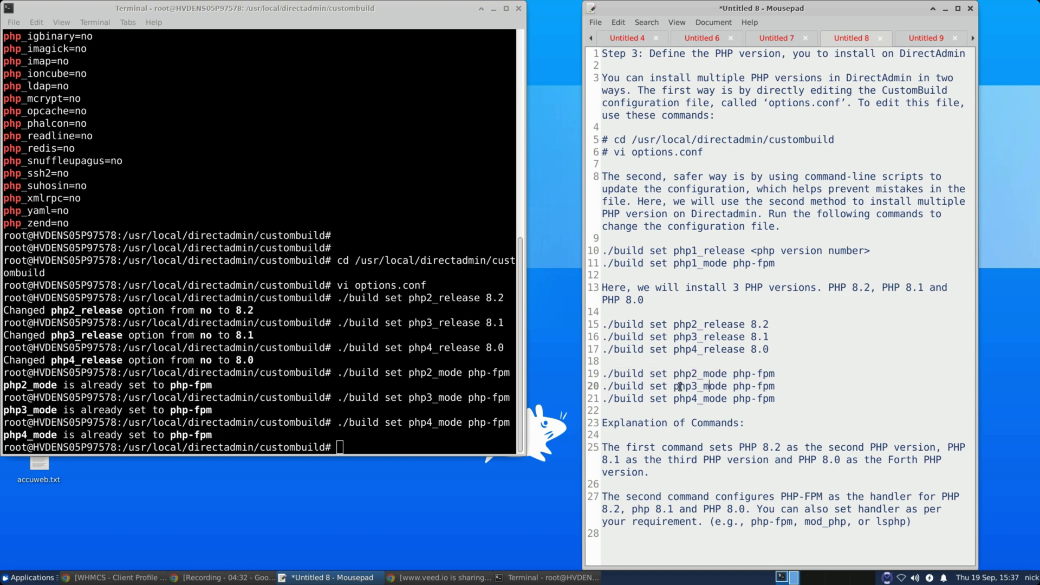
drag(673, 387, 781, 387)
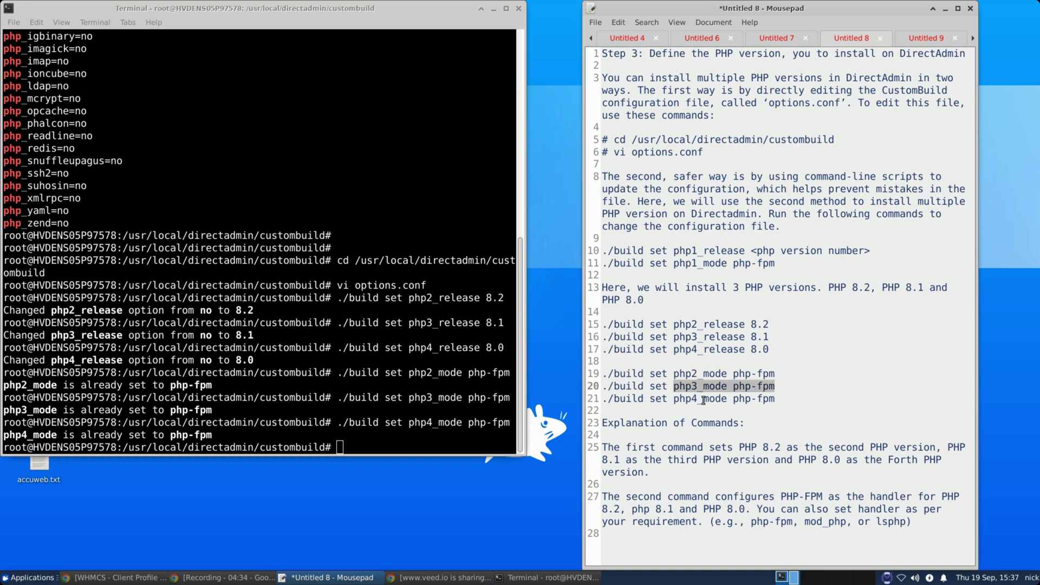
drag(675, 399, 776, 401)
click(782, 401)
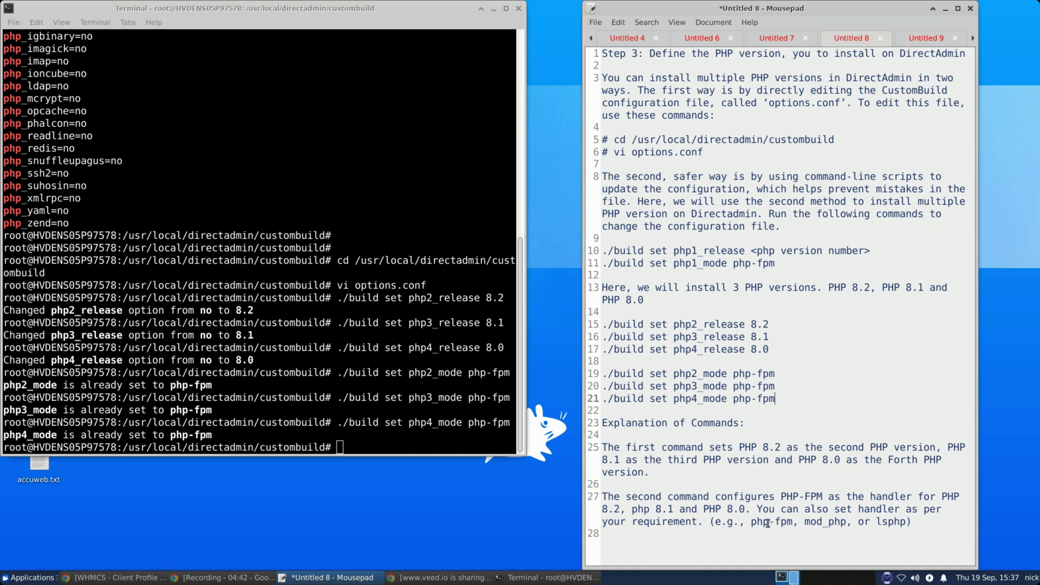
drag(751, 522, 910, 522)
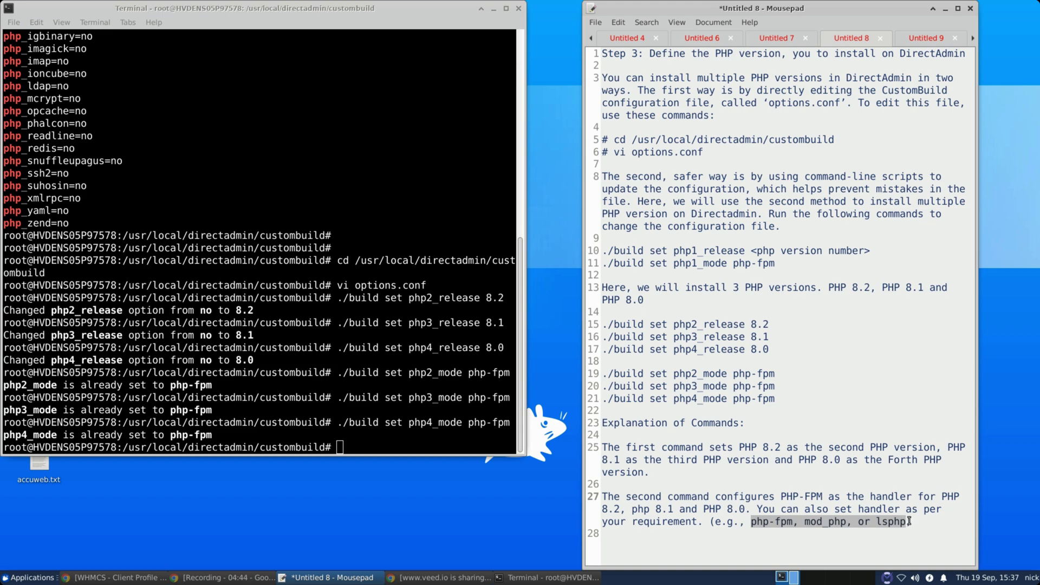
click(921, 521)
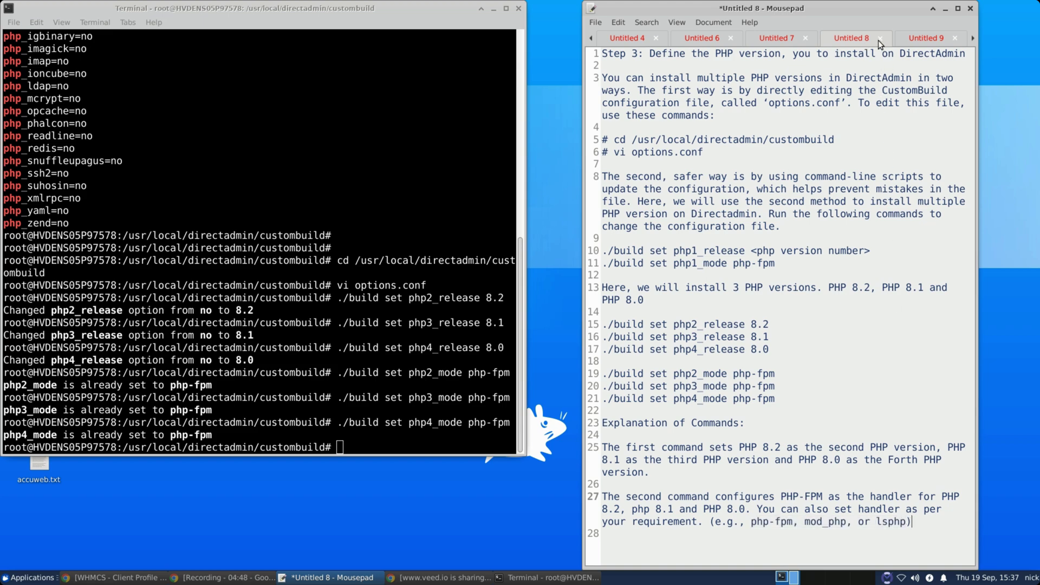
click(921, 39)
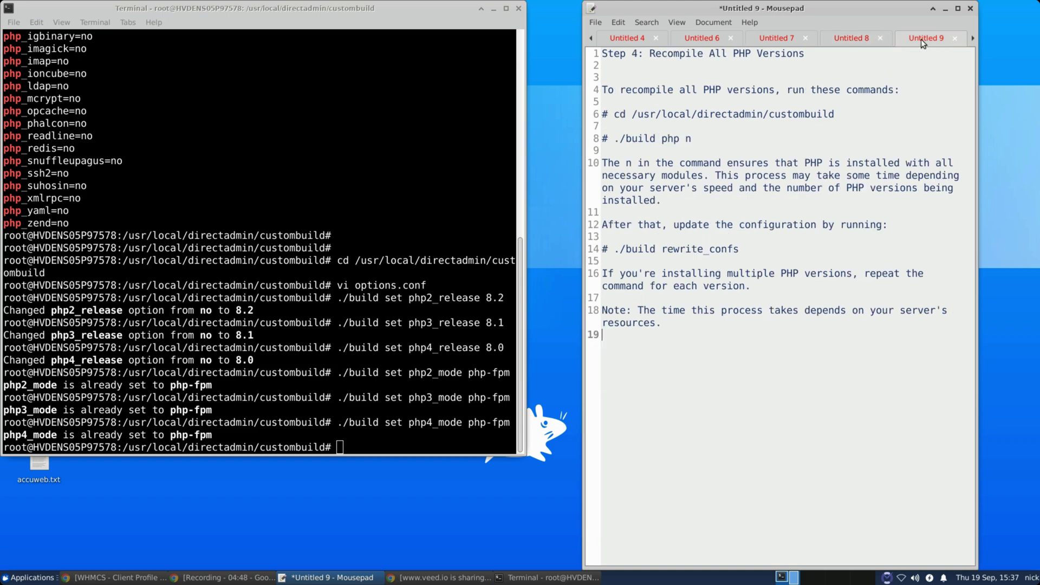
Run cd /usr/local/directadmin/custombuild pasted from the Step 4 notes
click(619, 53)
drag(614, 114, 821, 113)
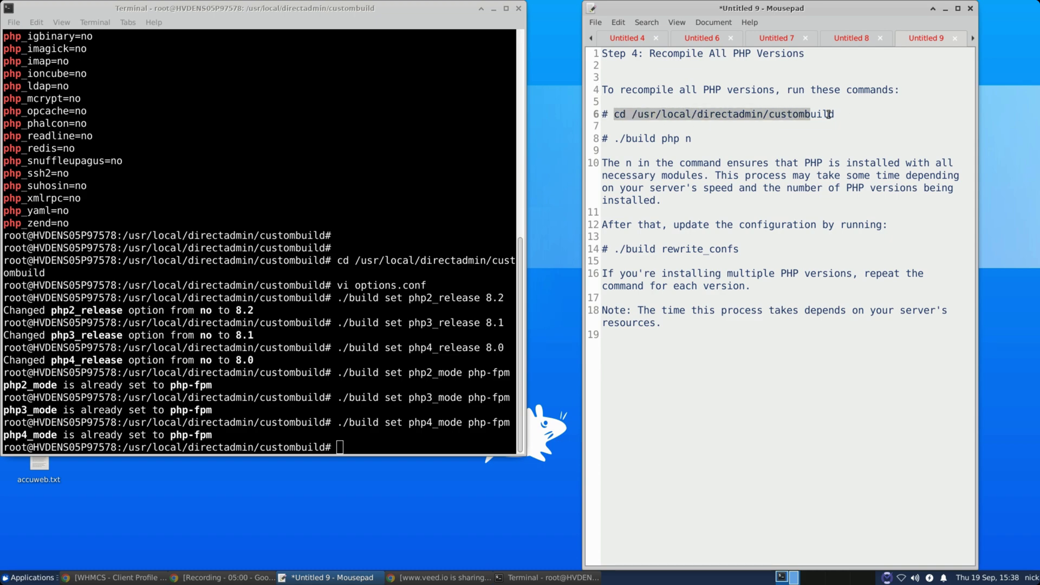
right_click(821, 115)
click(841, 163)
right_click(441, 445)
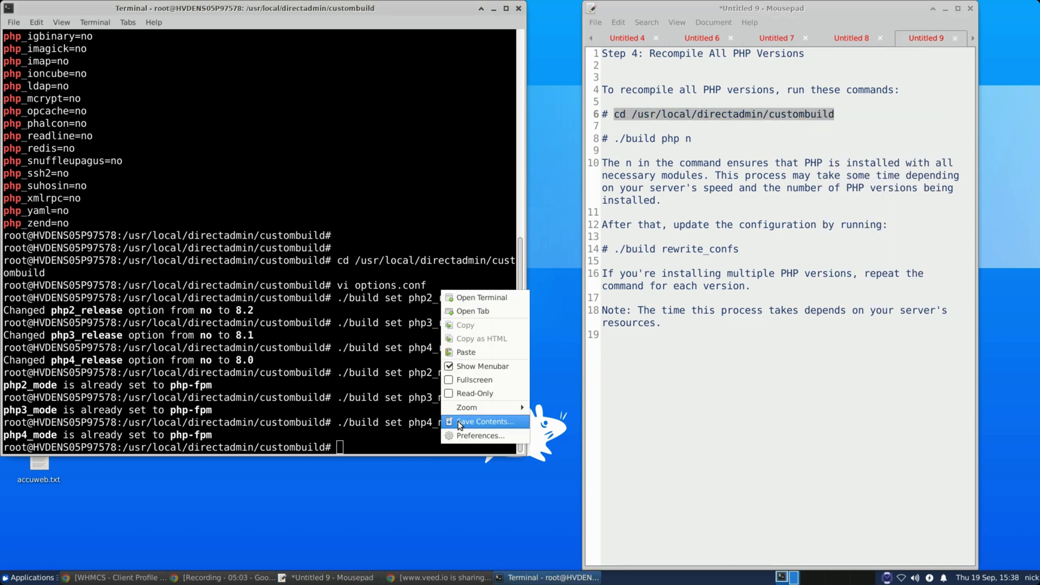
click(478, 351)
key(Return)
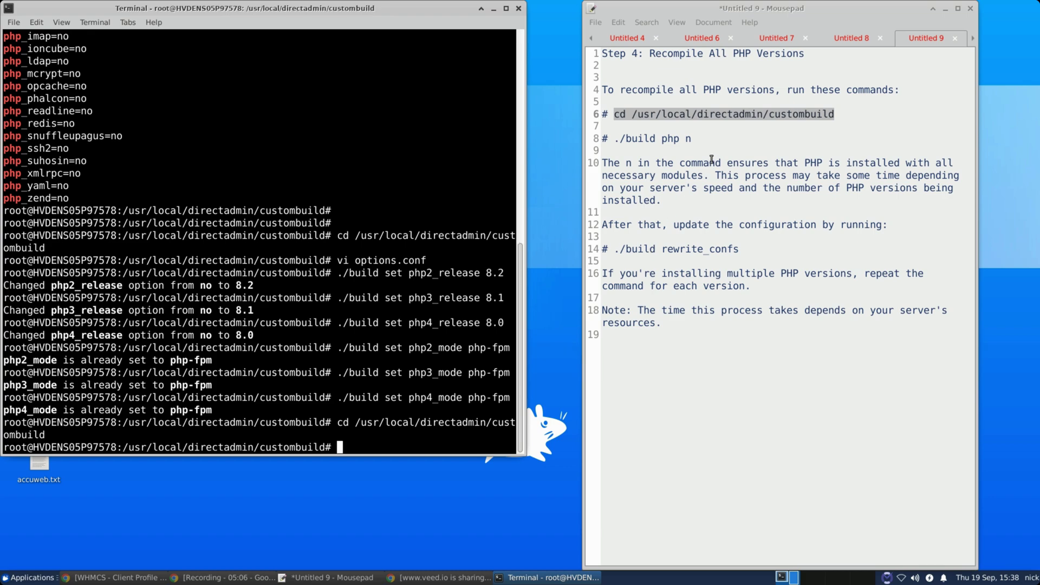
Run ./build php n to recompile all PHP versions, ending with PHP 8.2.23 installed
drag(692, 139, 614, 140)
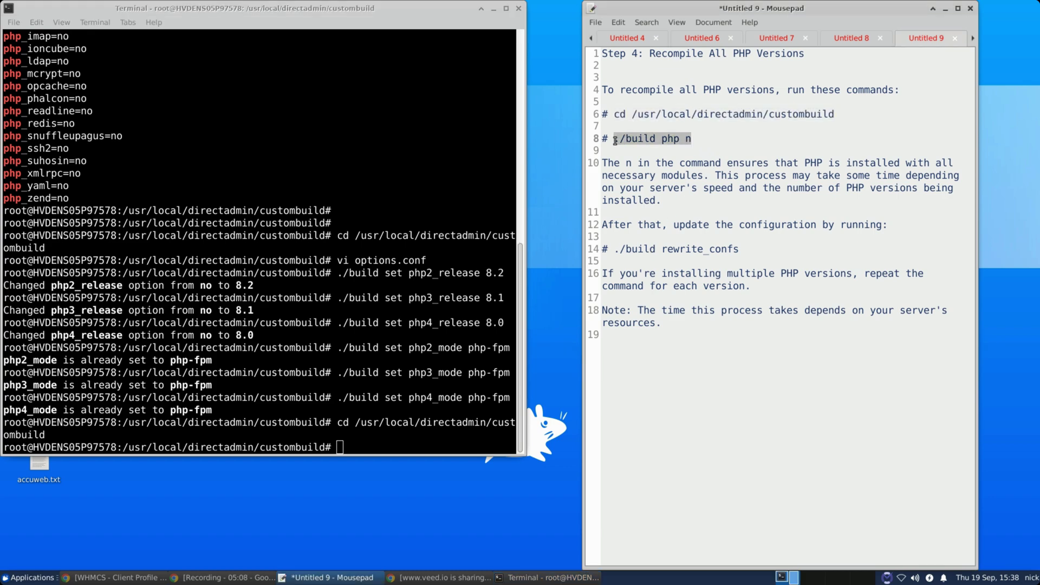
right_click(468, 449)
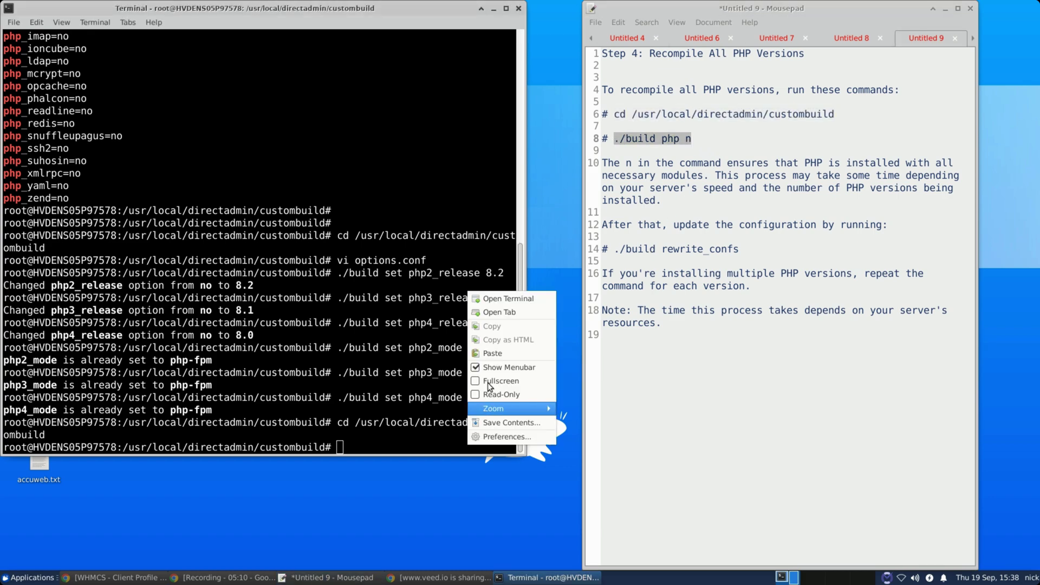
click(494, 349)
key(Return)
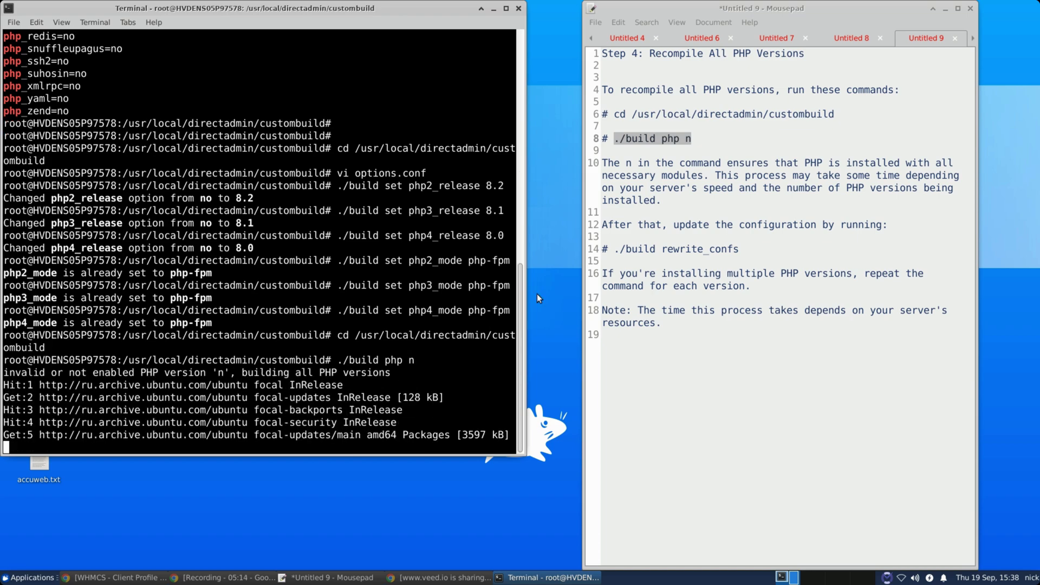
click(605, 162)
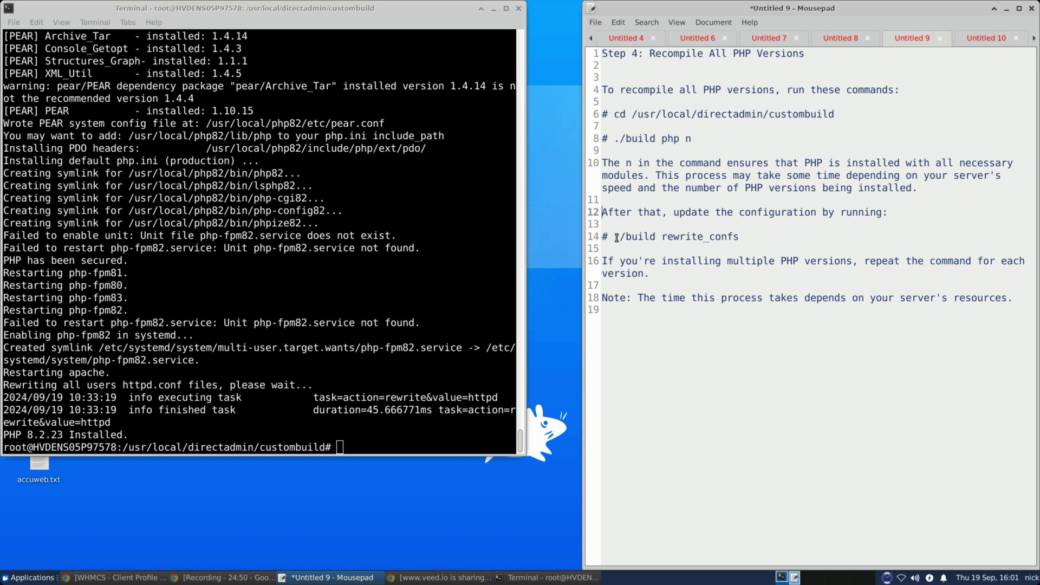
Run ./build rewrite_confs to rewrite configs, then show the Step 5 restart notes
drag(615, 238, 739, 237)
right_click(727, 237)
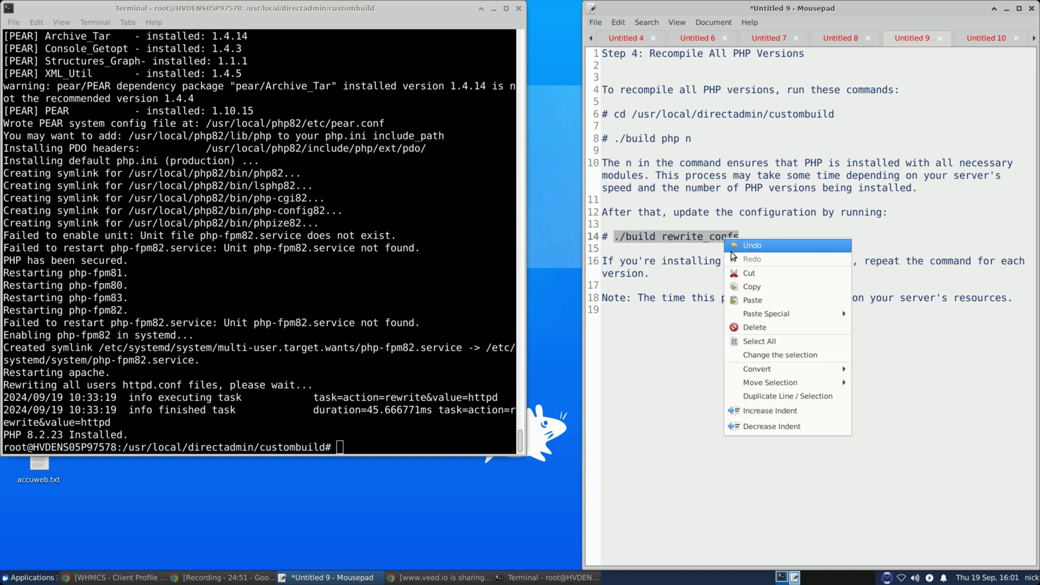
click(752, 287)
right_click(434, 444)
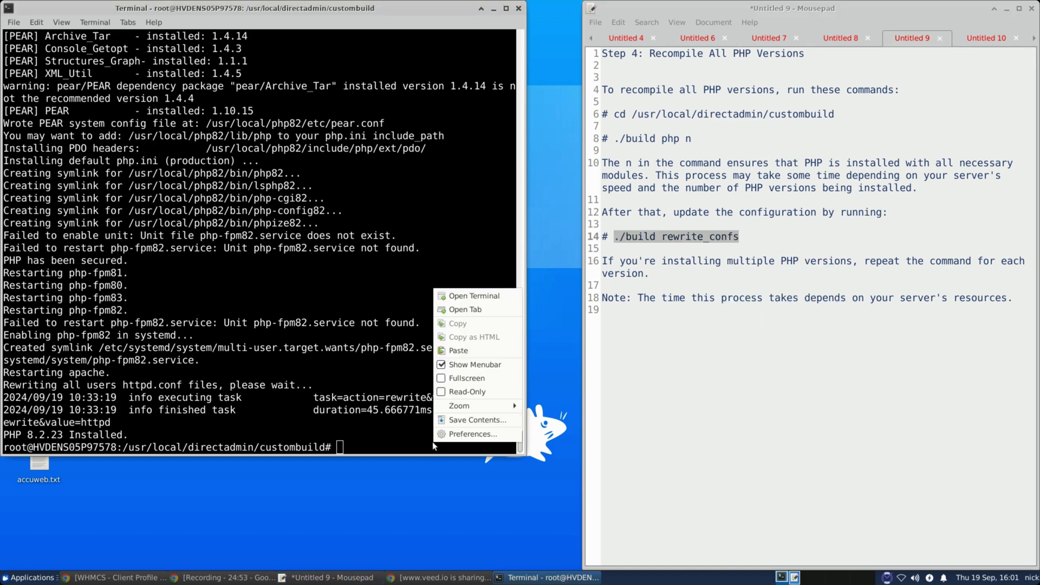
click(463, 352)
key(Return)
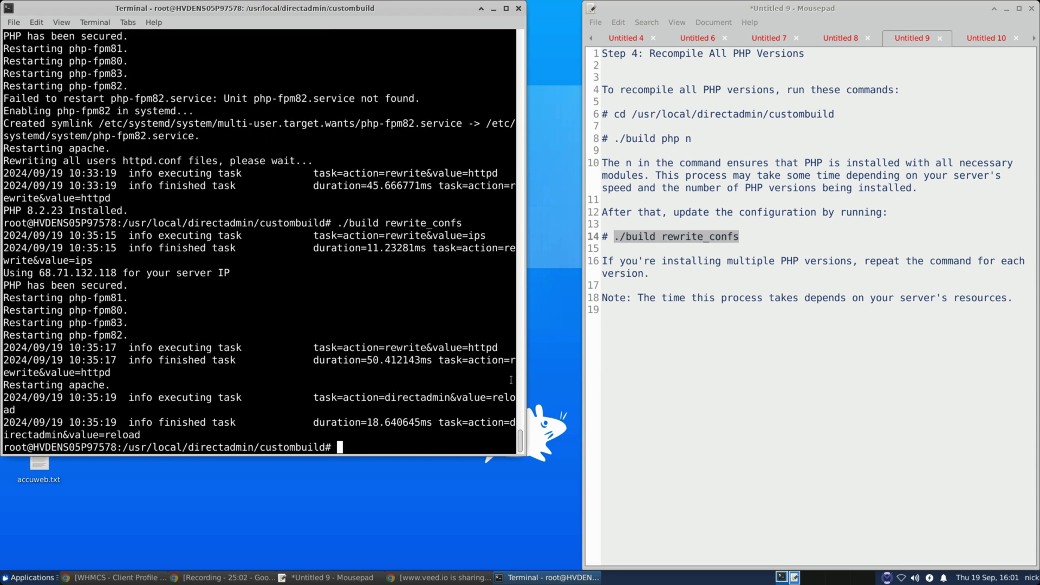
click(604, 261)
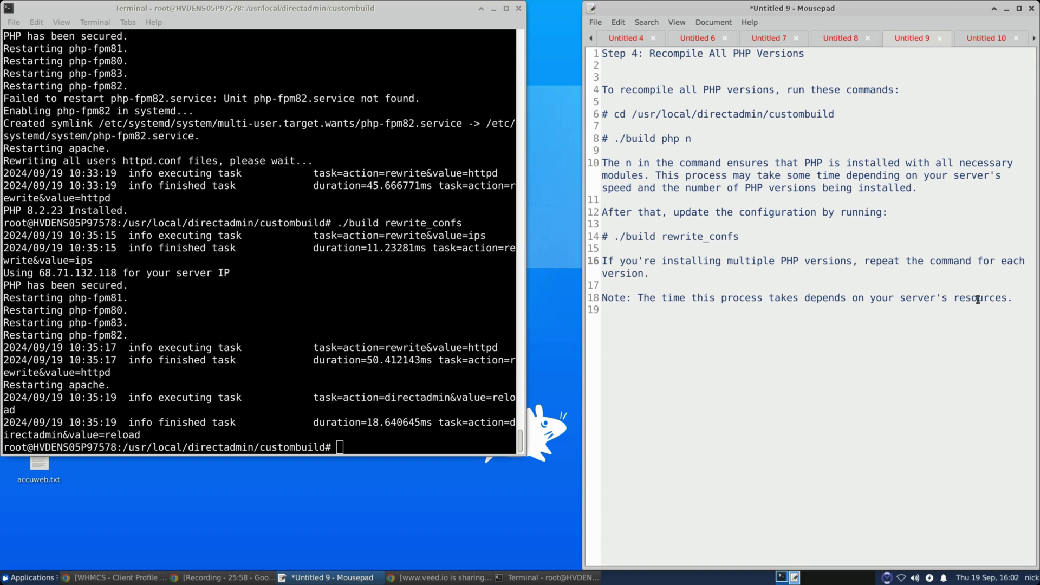
click(979, 39)
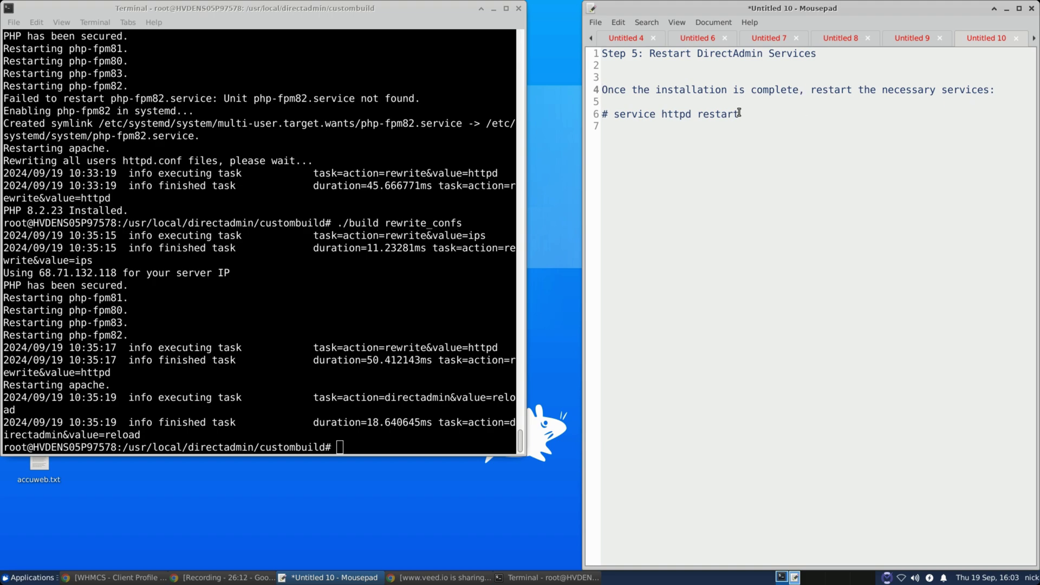
Run service httpd restart, then show the Step 6 PHP verification notes
drag(740, 114, 615, 114)
right_click(622, 114)
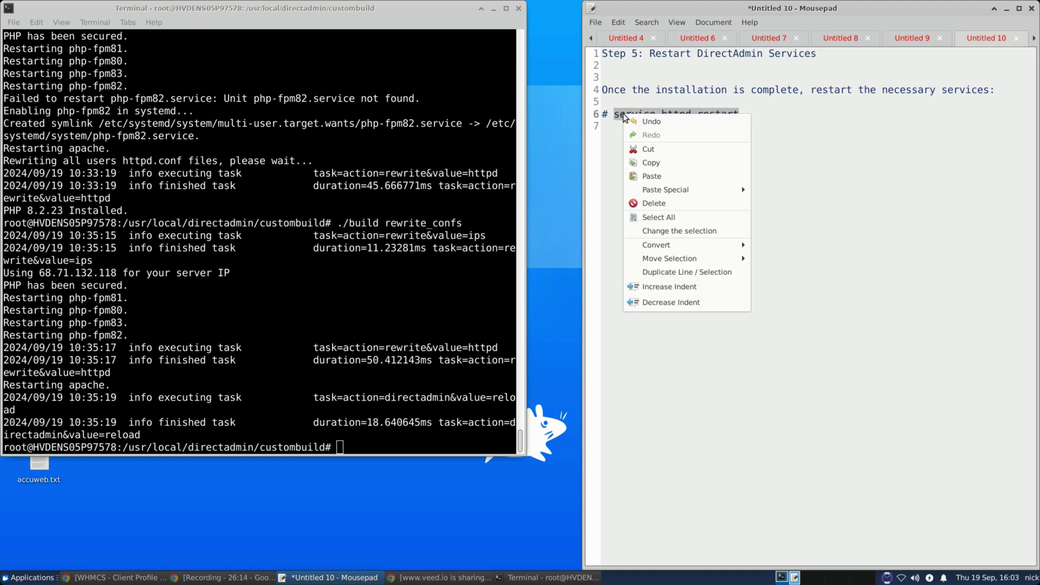
click(644, 162)
right_click(396, 438)
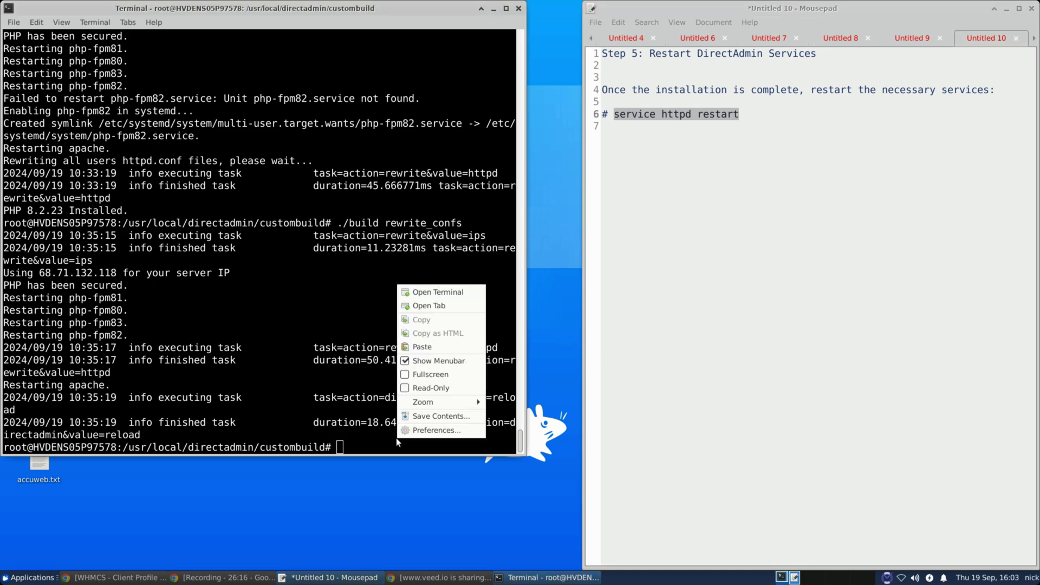
click(432, 346)
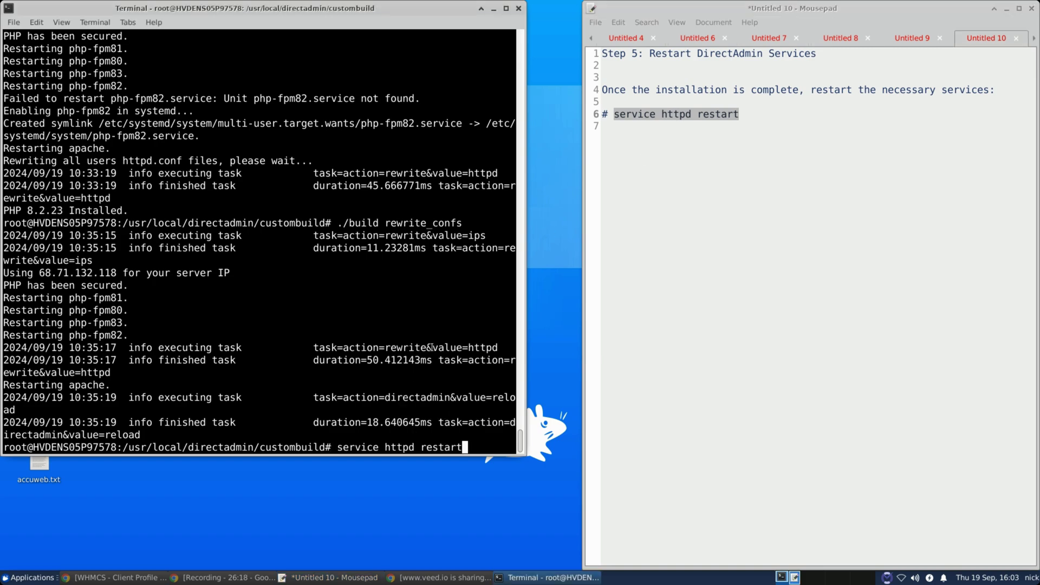
key(Return)
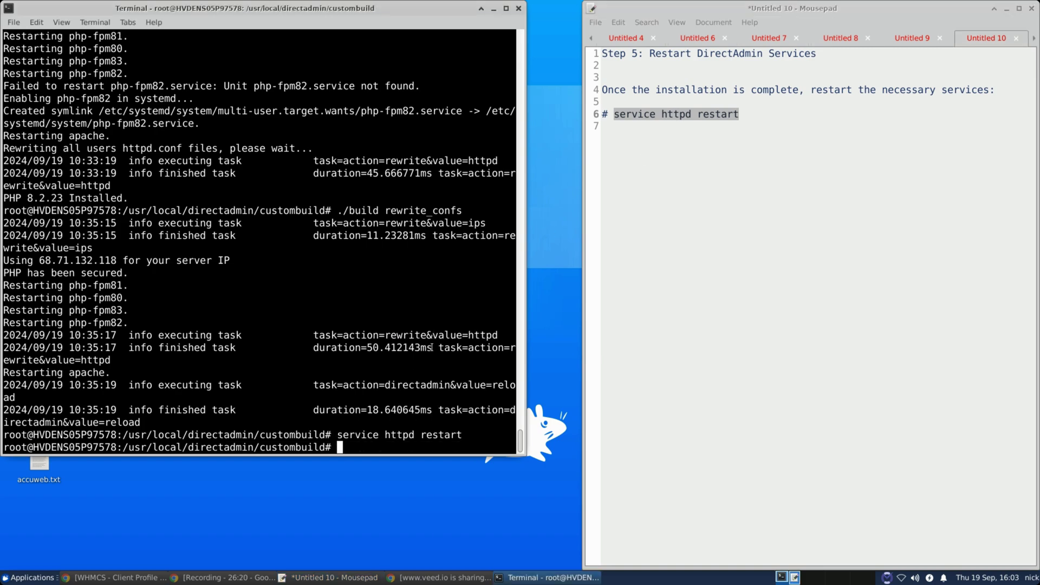
click(1033, 38)
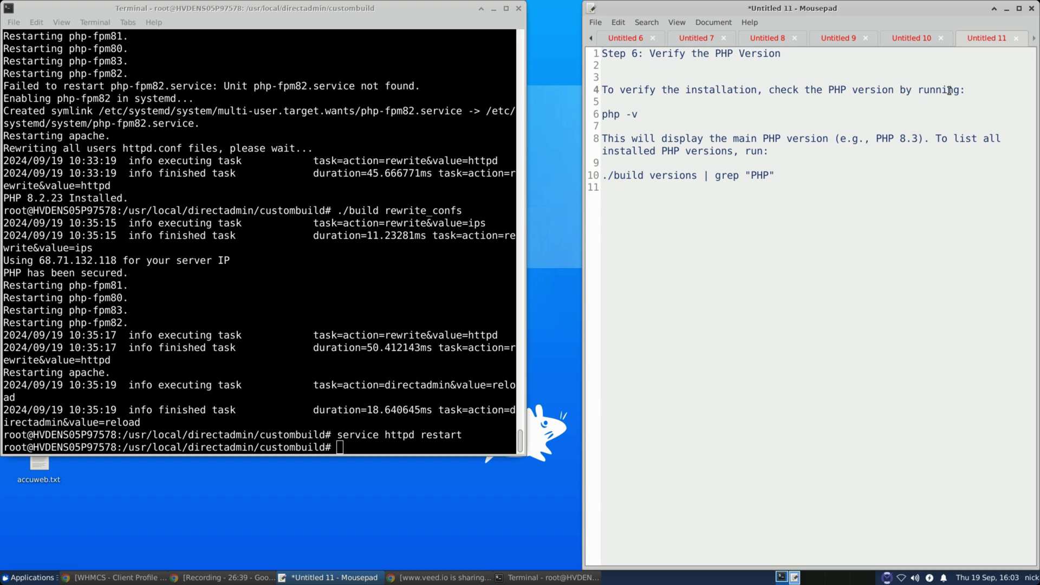
Run php -v from the notes, confirming the CLI is PHP 8.3.11 with Zend Engine v4.3.11
drag(639, 114, 593, 115)
right_click(622, 114)
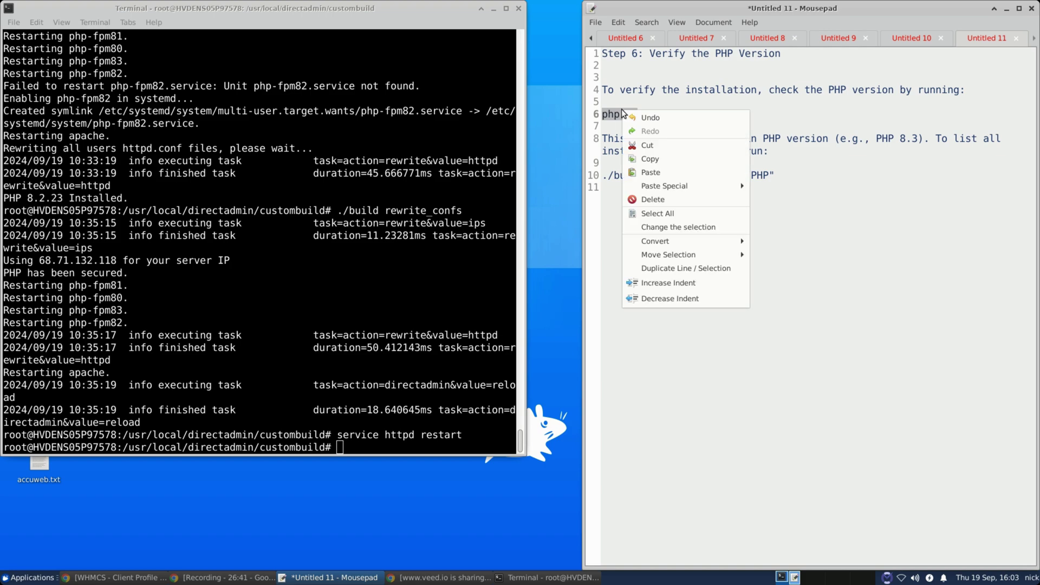
click(651, 158)
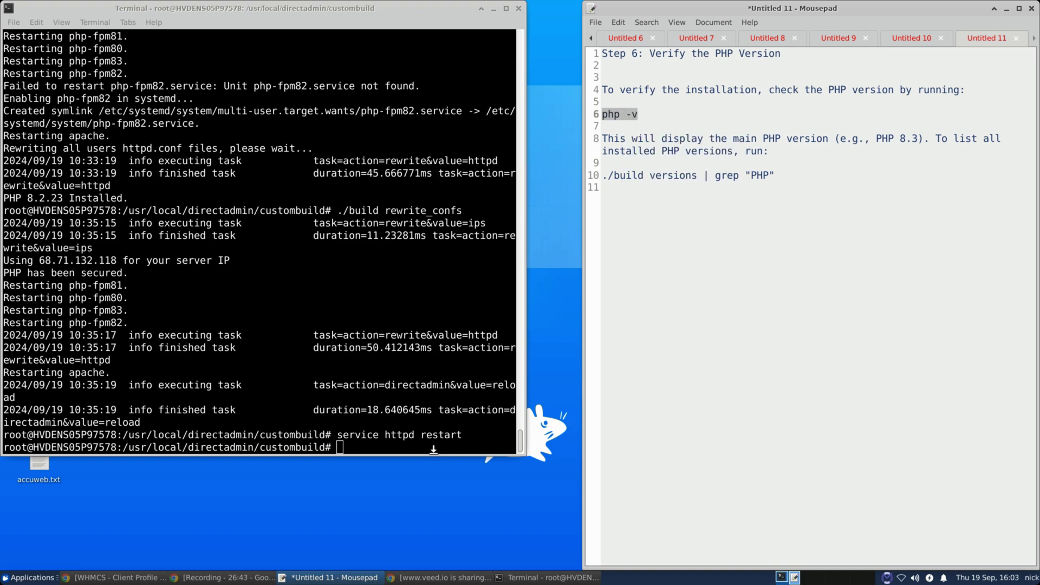
right_click(433, 450)
click(465, 360)
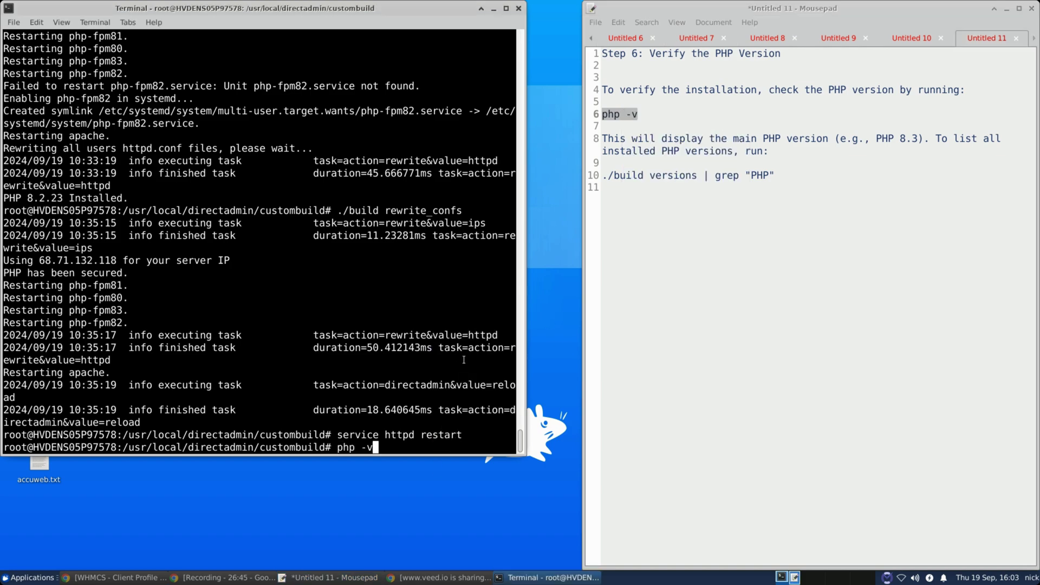
key(Return)
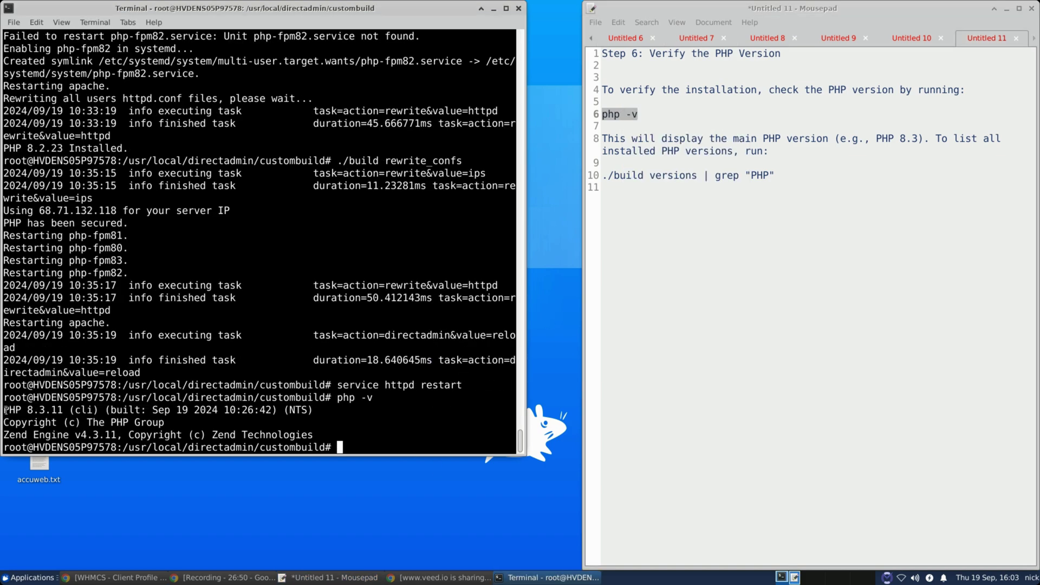
drag(5, 410, 282, 419)
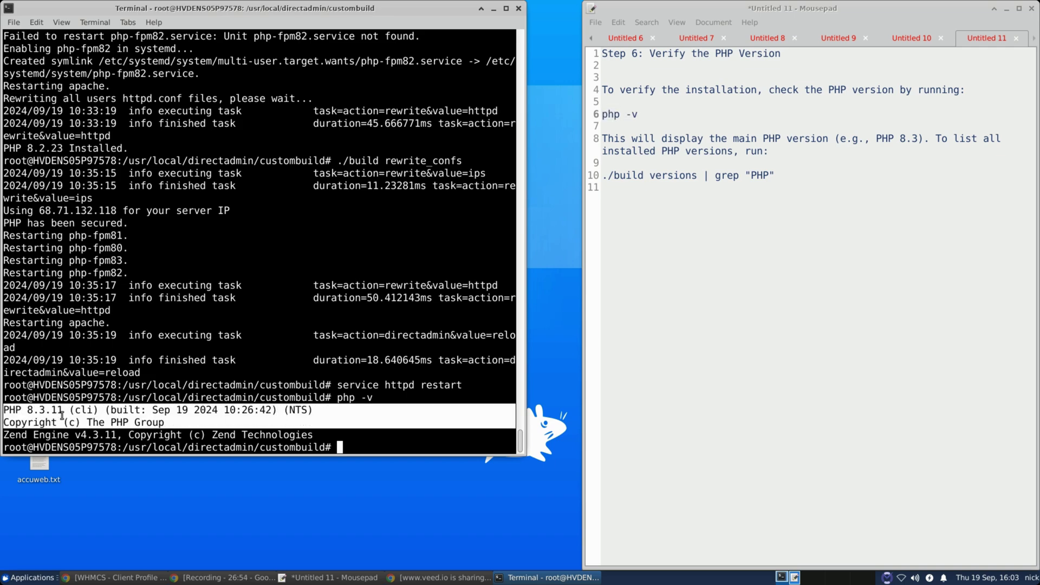
Run ./build versions | grep "PHP", listing PHP 8.1.29, 8.0.30, 8.3.11 and 8.2.23 installed
click(30, 412)
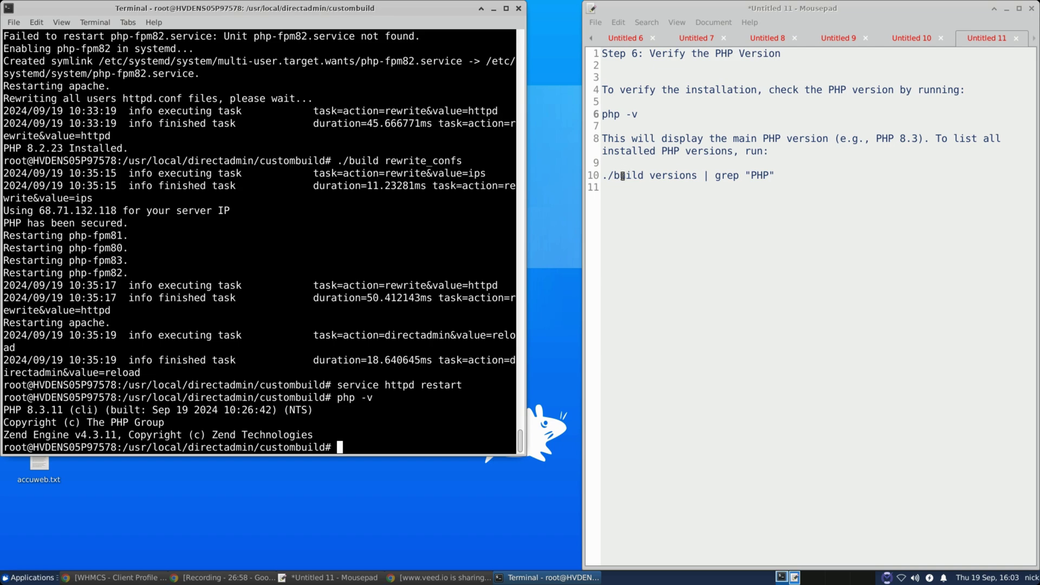
mouse_move(675, 153)
mouse_down()
mouse_move(746, 153)
mouse_move(602, 175)
mouse_up()
click(736, 178)
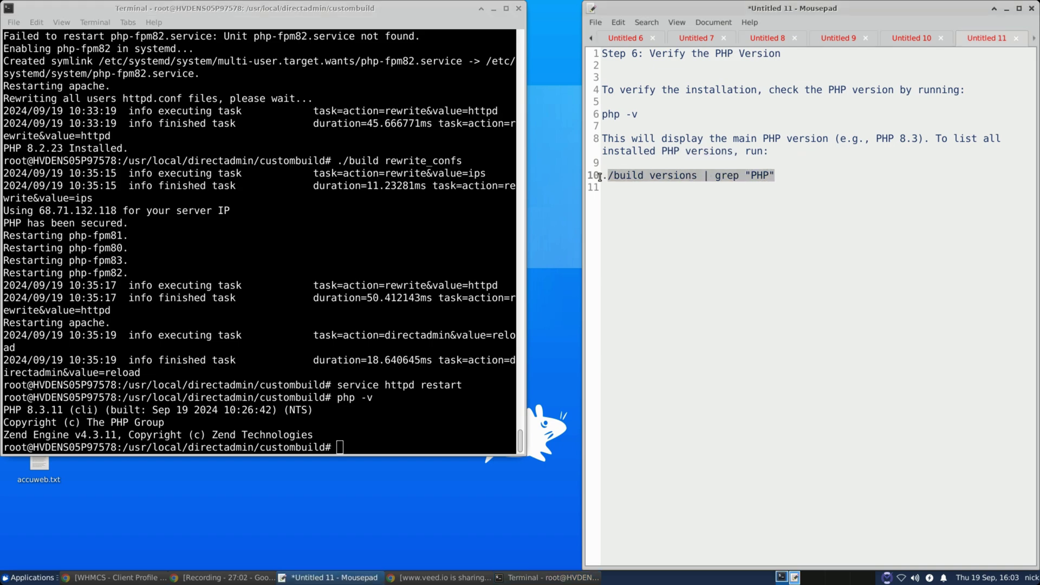
right_click(648, 176)
click(665, 225)
right_click(411, 443)
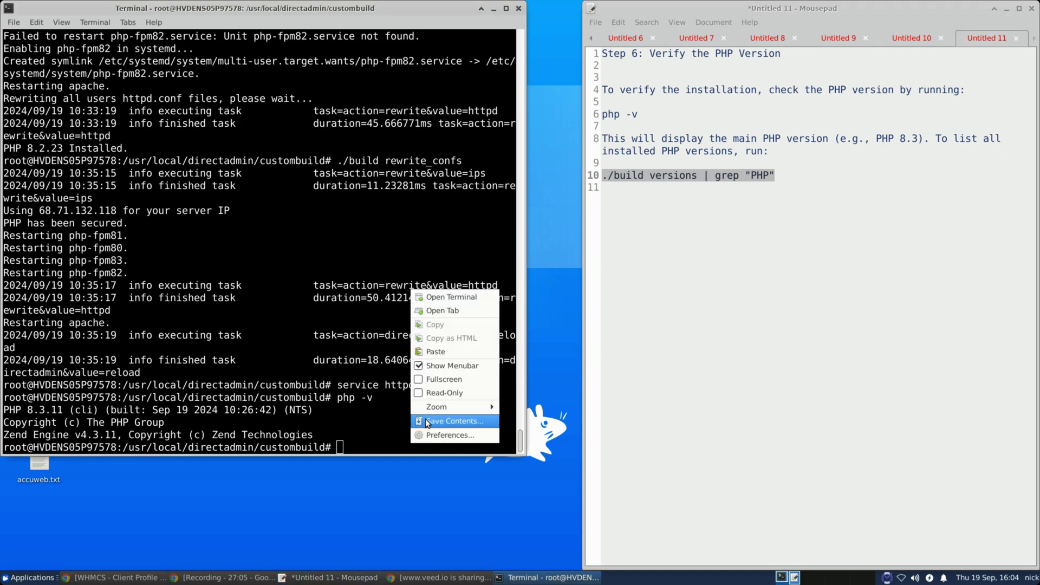
click(444, 356)
key(Return)
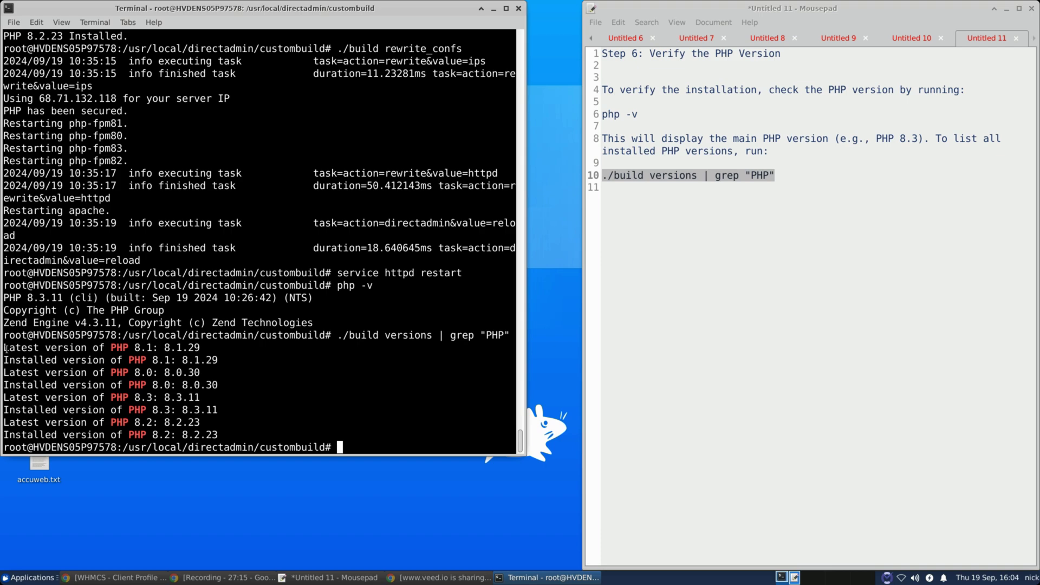
drag(5, 348, 264, 432)
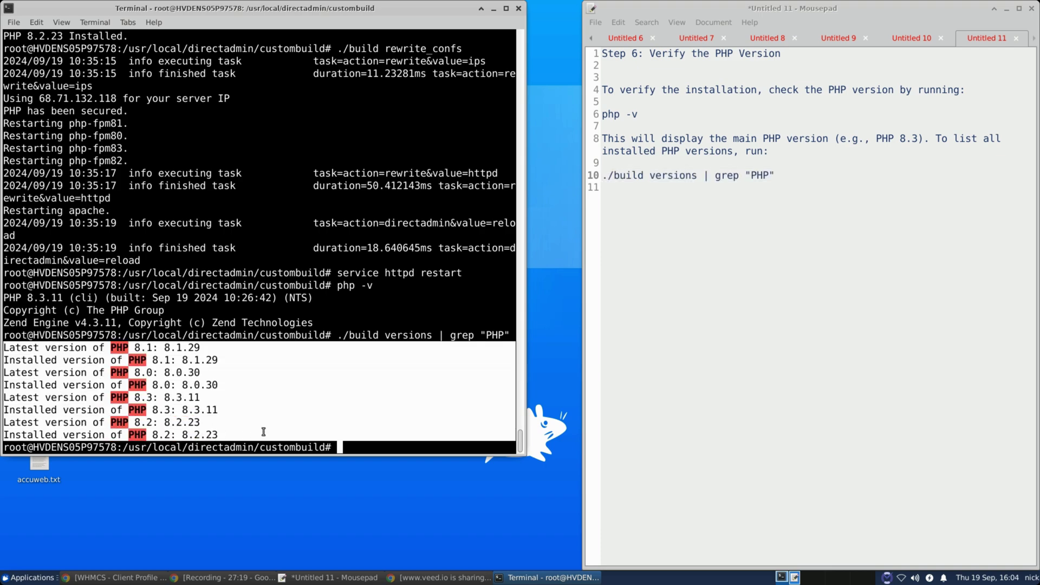
click(263, 432)
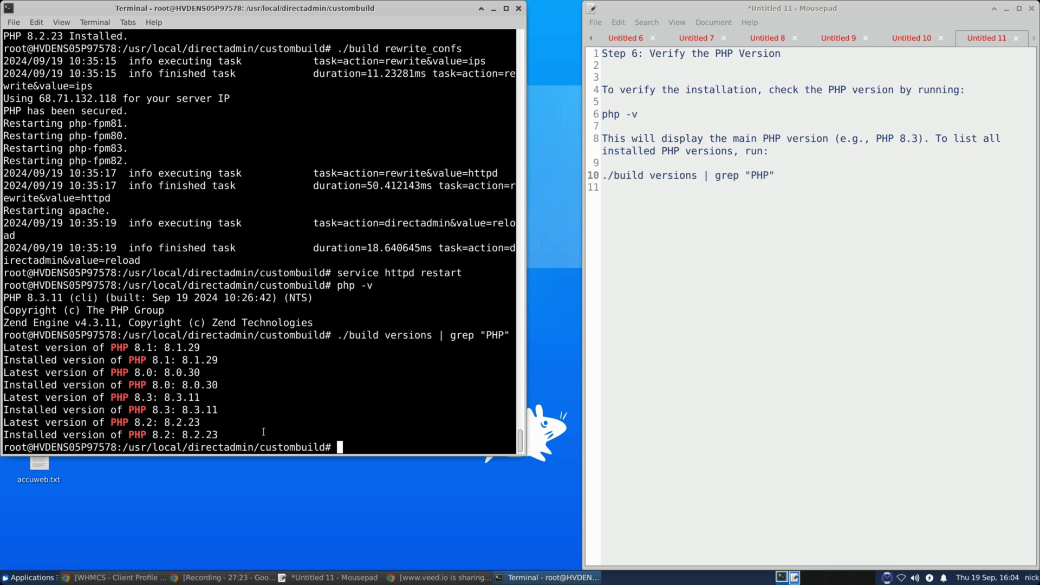